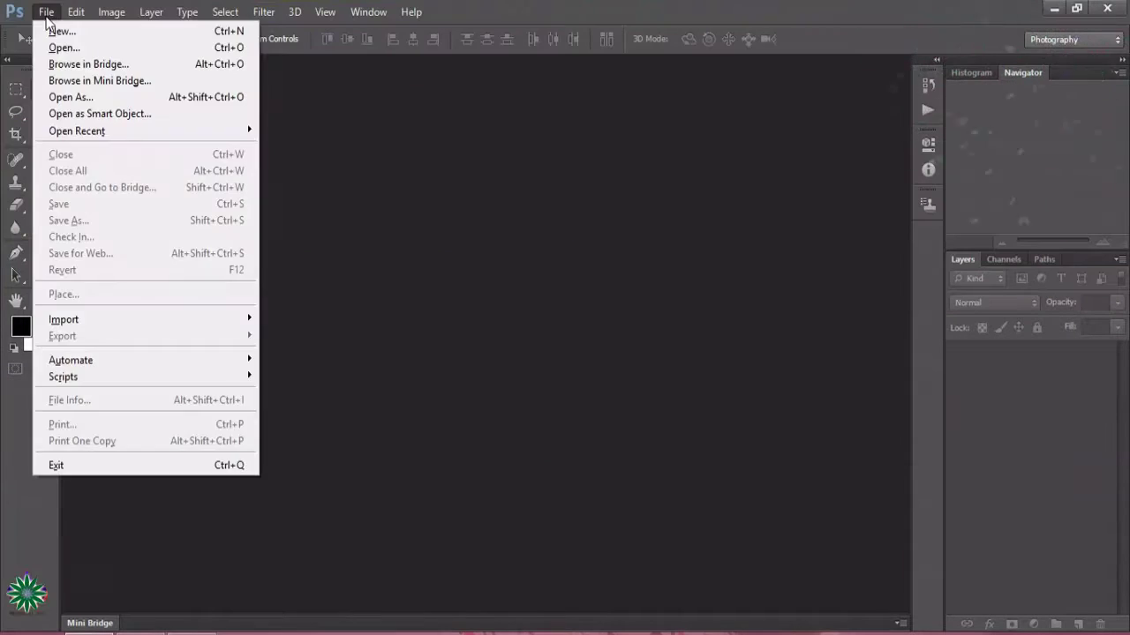
# - Open child-childrens-baby-children-s.jpg from the File > Open browser
pyautogui.click(53, 47)
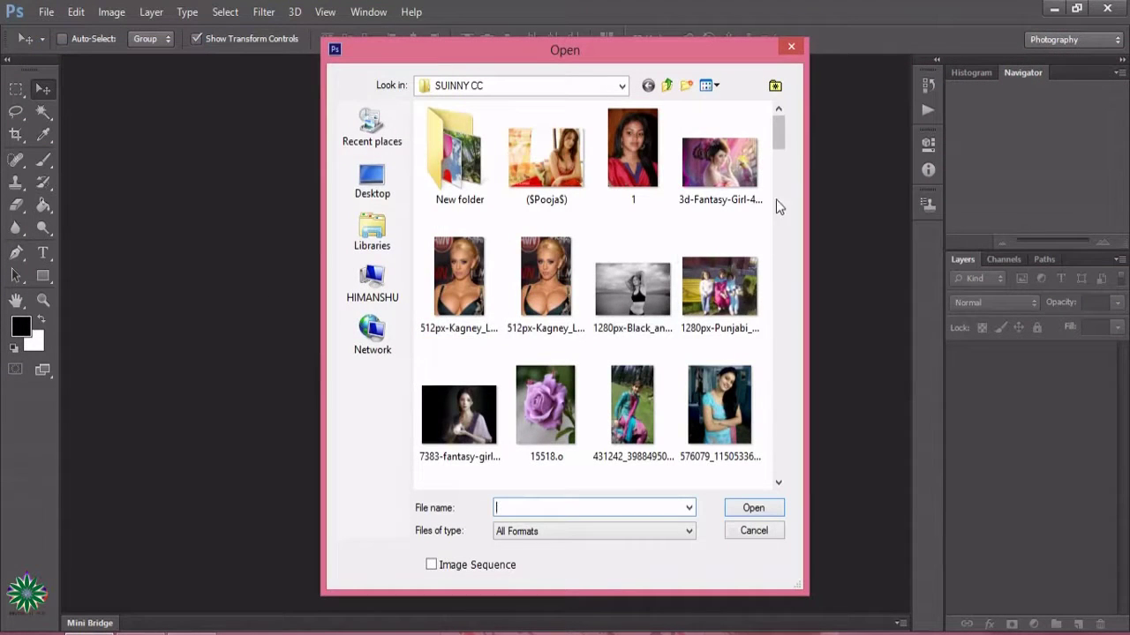
pyautogui.moveTo(780, 141); pyautogui.dragTo(784, 235)
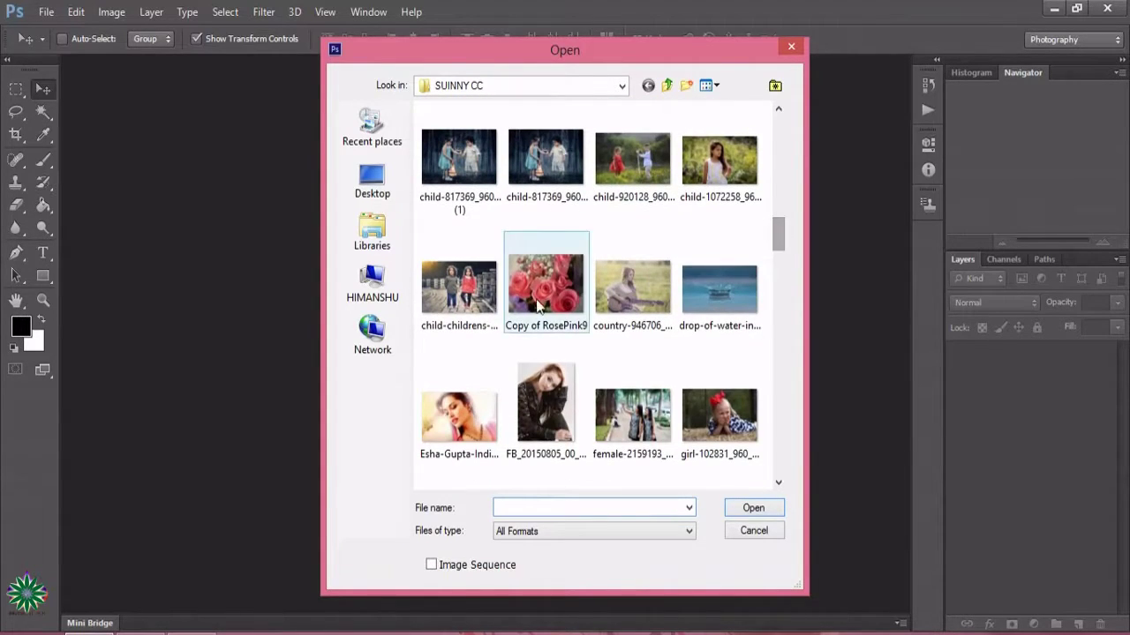
pyautogui.click(482, 299)
pyautogui.doubleClick(482, 300)
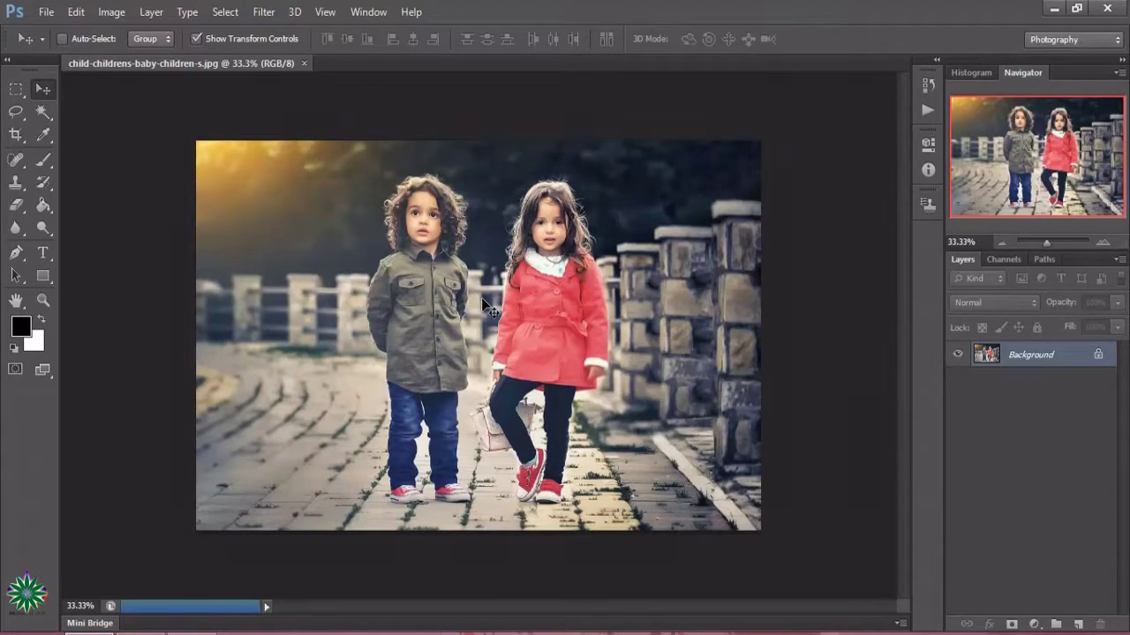
# - Inspect the photo at 25%, 50% and 33.3% zoom, then duplicate the Background layer
pyautogui.click(42, 300)
pyautogui.keyDown('alt'); pyautogui.click(206, 296); pyautogui.keyUp('alt')
pyautogui.keyDown('alt'); pyautogui.click(196, 264); pyautogui.keyUp('alt')
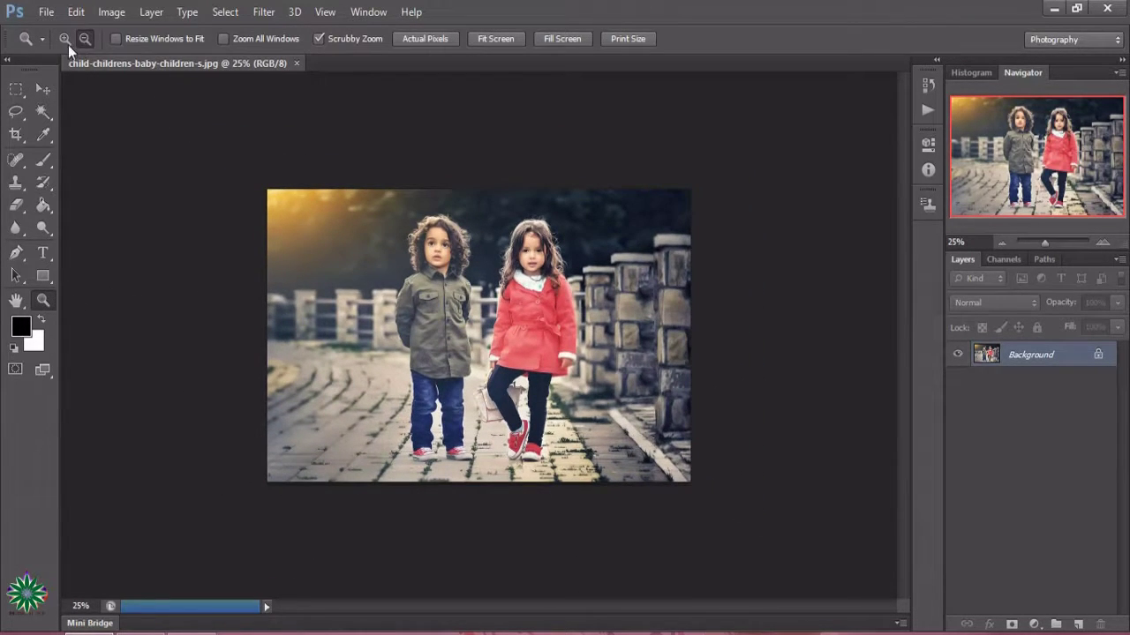
pyautogui.click(411, 215)
pyautogui.click(545, 274)
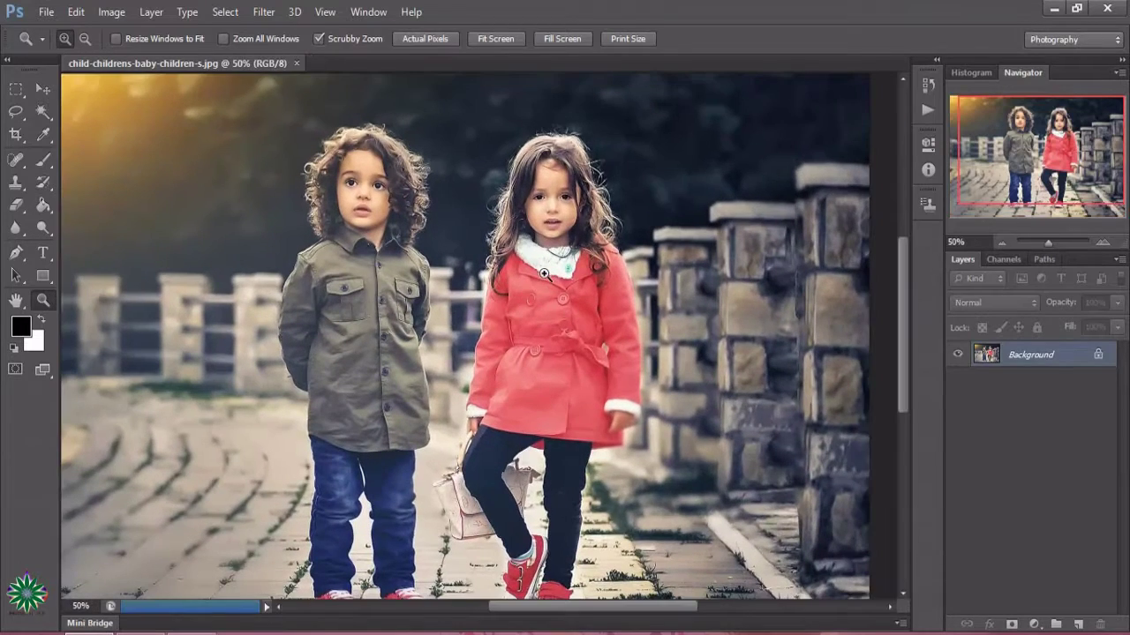
pyautogui.scroll(-1, 545, 271)
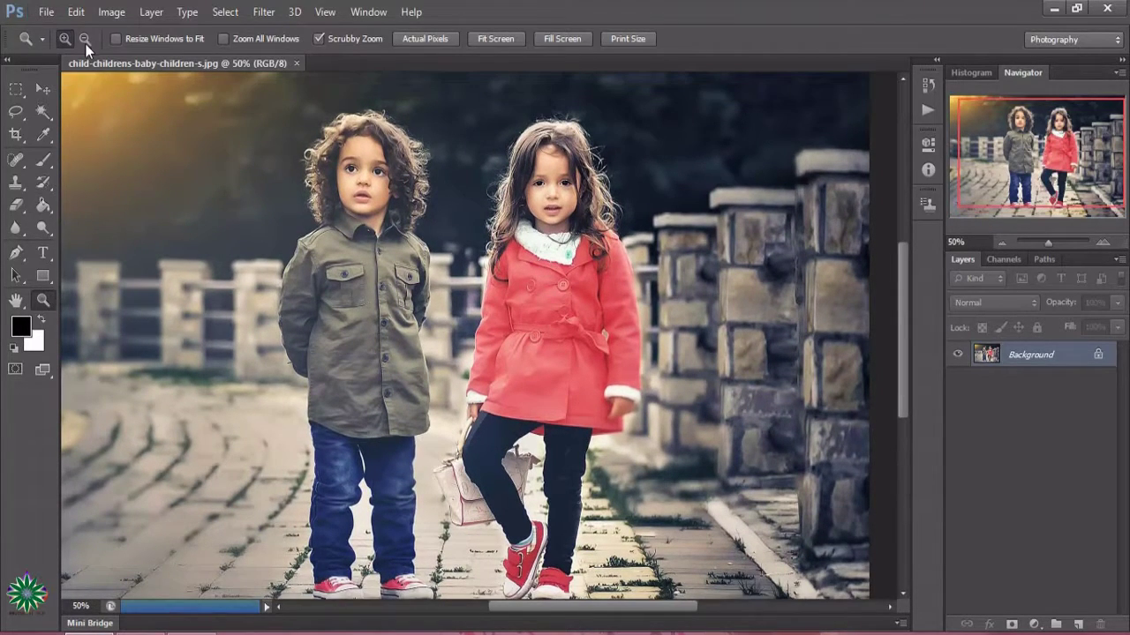
pyautogui.click(85, 42)
pyautogui.click(230, 166)
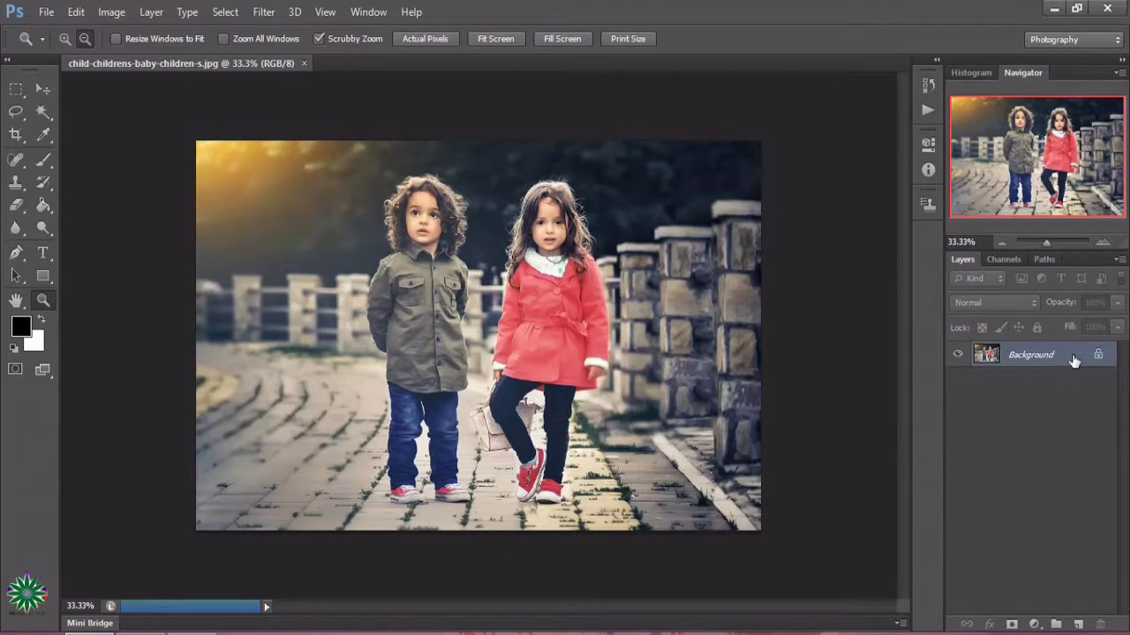
pyautogui.moveTo(1073, 360); pyautogui.dragTo(1078, 625)
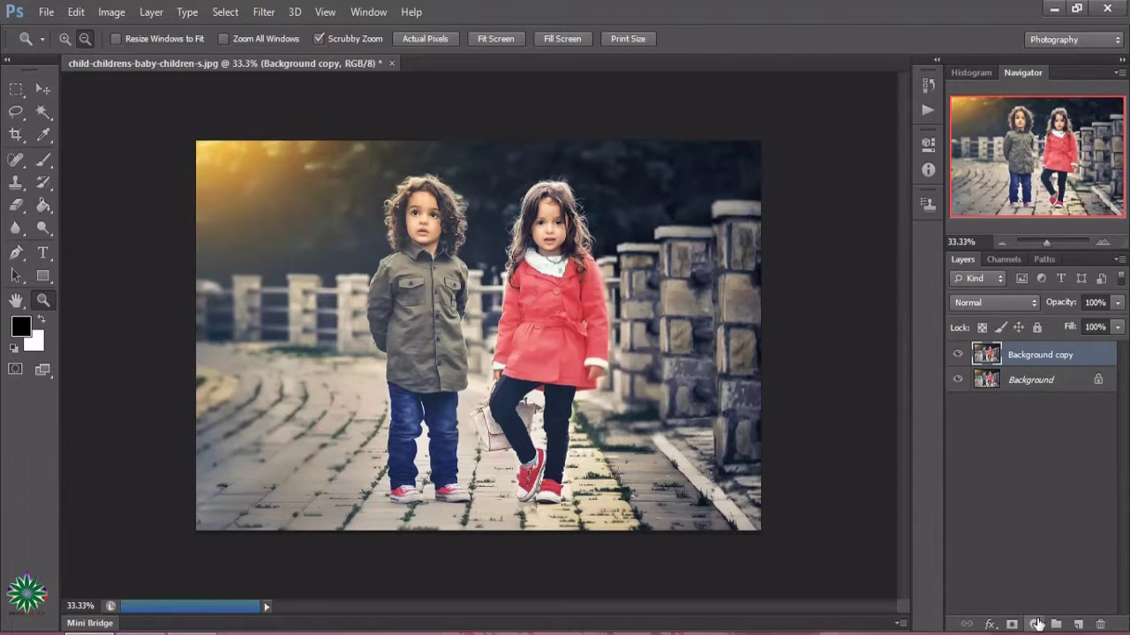
# - Add a Channel Mixer layer with Blue output at Red +21, Green +23, Blue +60
pyautogui.click(1035, 625)
pyautogui.click(1020, 487)
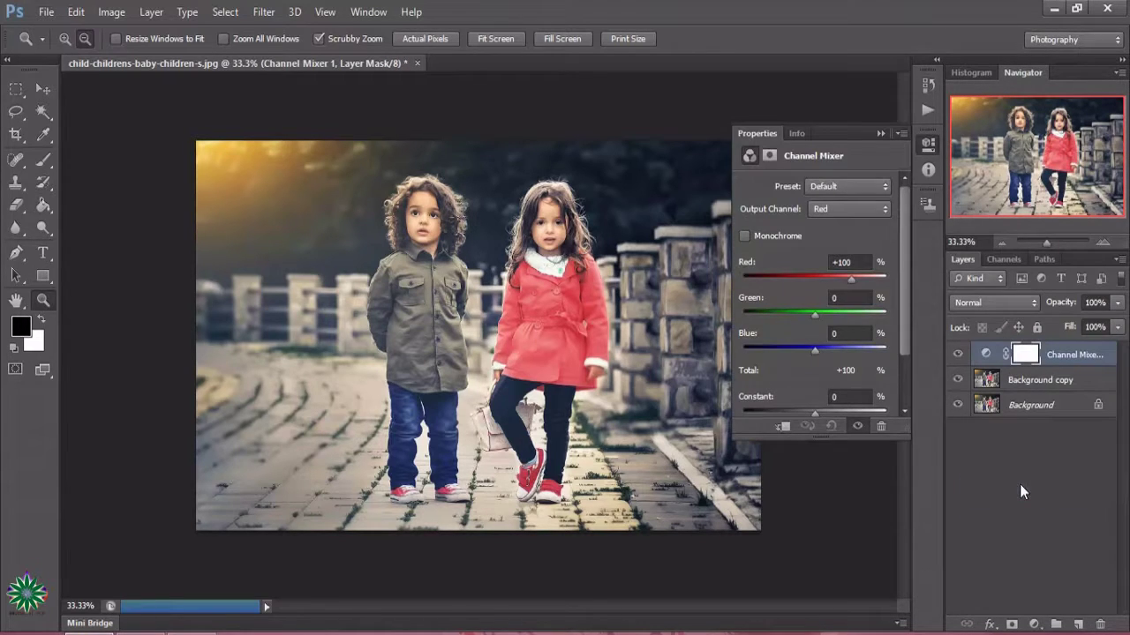
pyautogui.click(826, 212)
pyautogui.click(835, 255)
pyautogui.moveTo(814, 316); pyautogui.dragTo(823, 316)
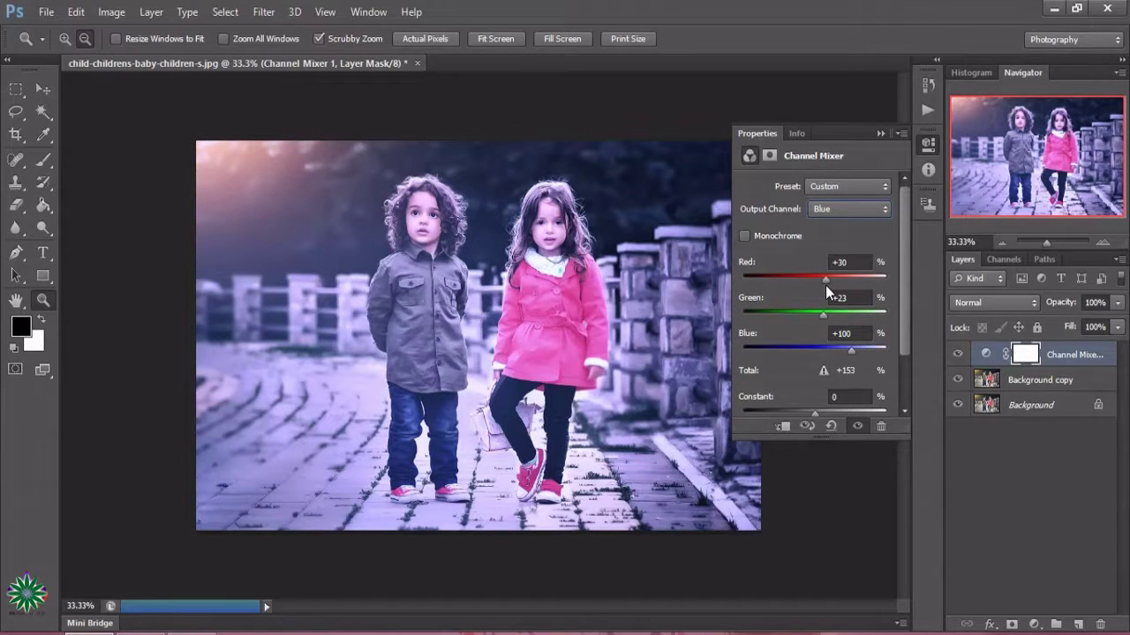
pyautogui.moveTo(825, 285)
pyautogui.mouseDown()
pyautogui.moveTo(811, 285)
pyautogui.moveTo(824, 286)
pyautogui.mouseUp()
pyautogui.moveTo(851, 347)
pyautogui.mouseDown()
pyautogui.moveTo(816, 349)
pyautogui.moveTo(834, 350)
pyautogui.mouseUp()
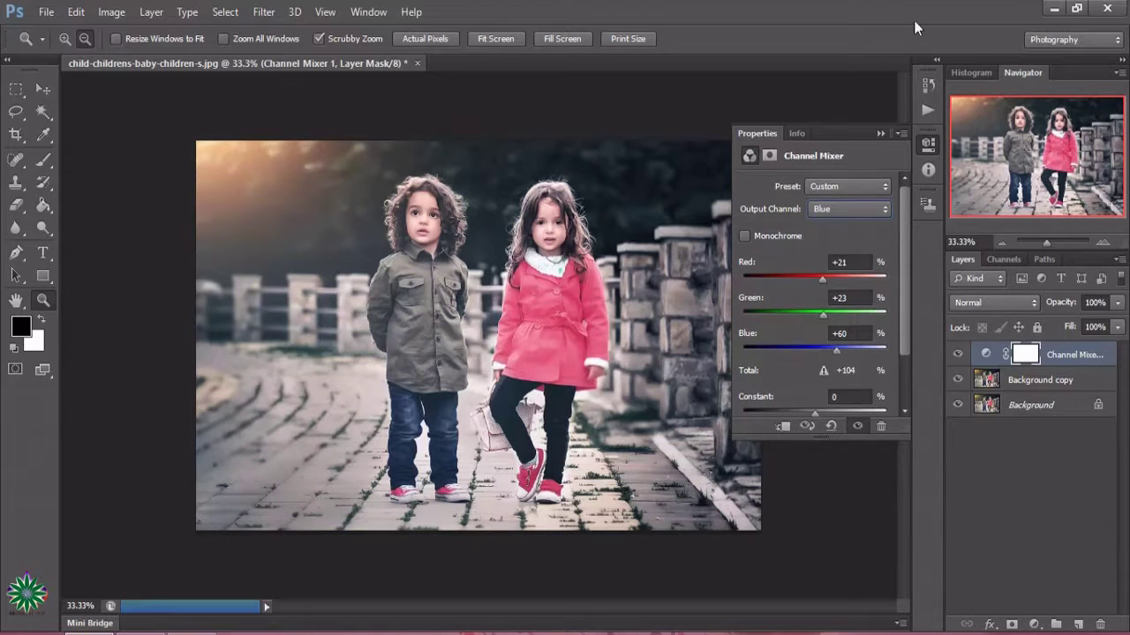
pyautogui.click(882, 132)
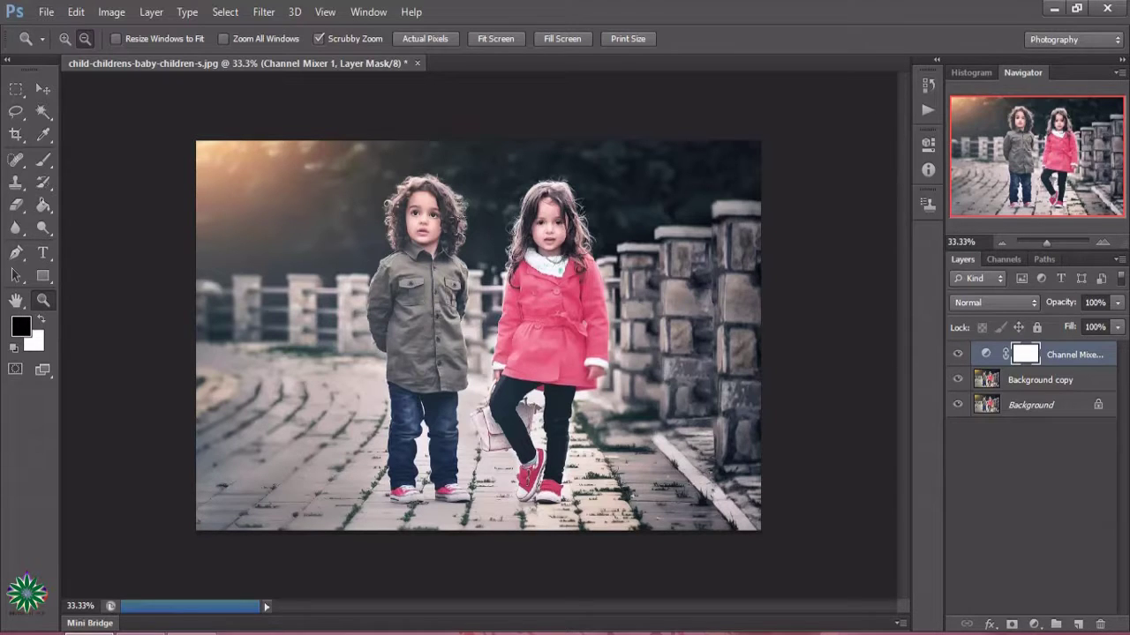
# - Add a Hue/Saturation layer with Blues at Hue +15, Saturation +17, Lightness +31
pyautogui.click(1036, 626)
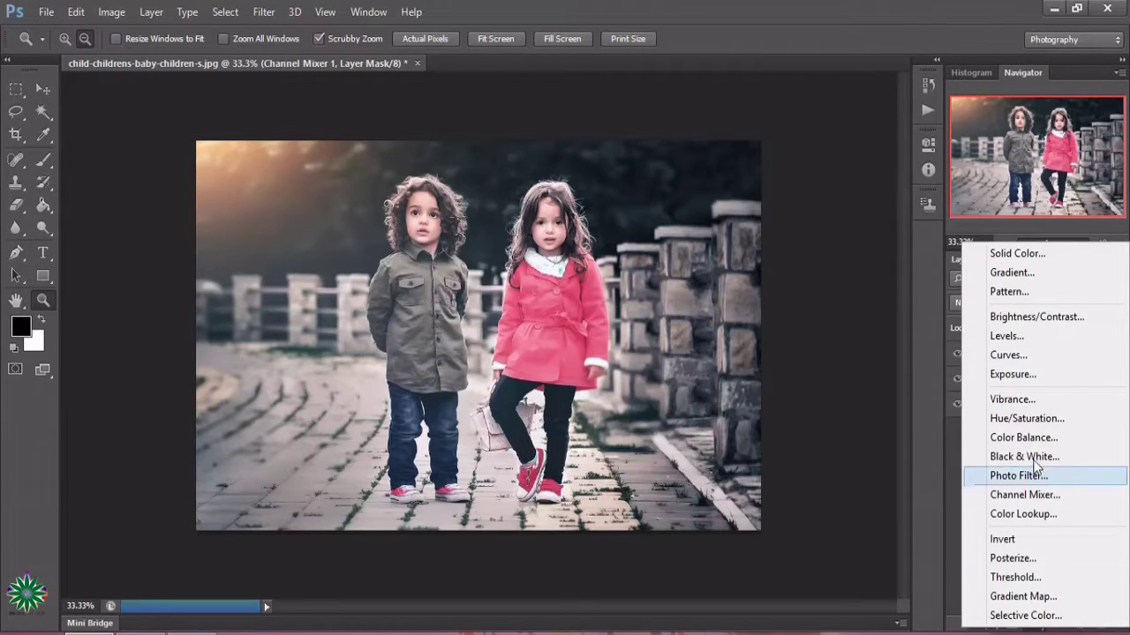
pyautogui.click(1028, 420)
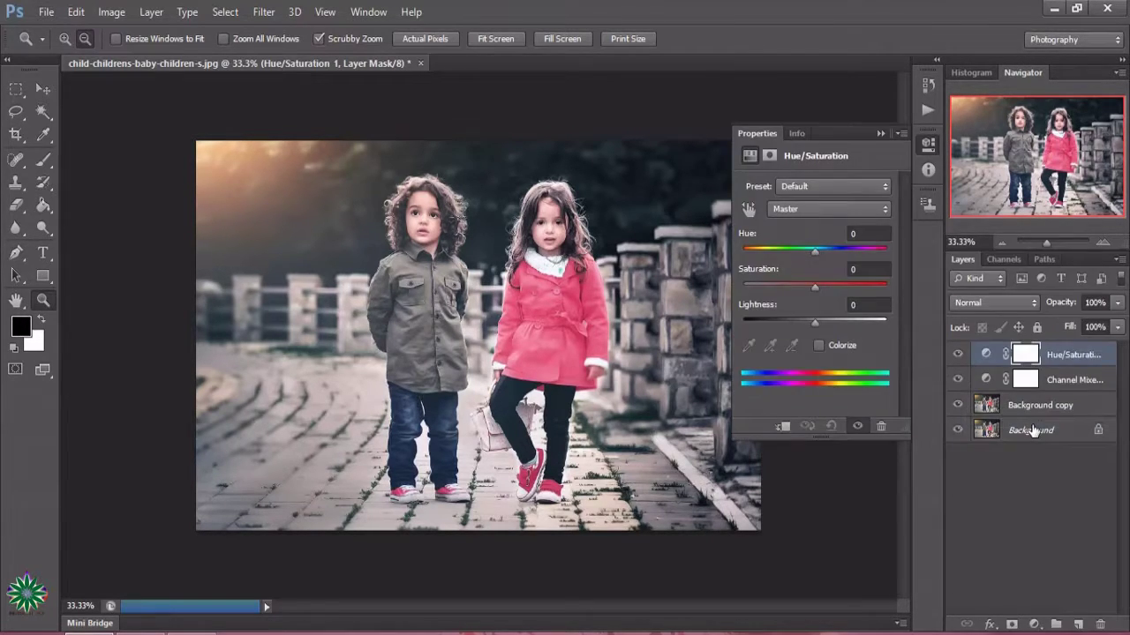
pyautogui.click(824, 213)
pyautogui.click(791, 297)
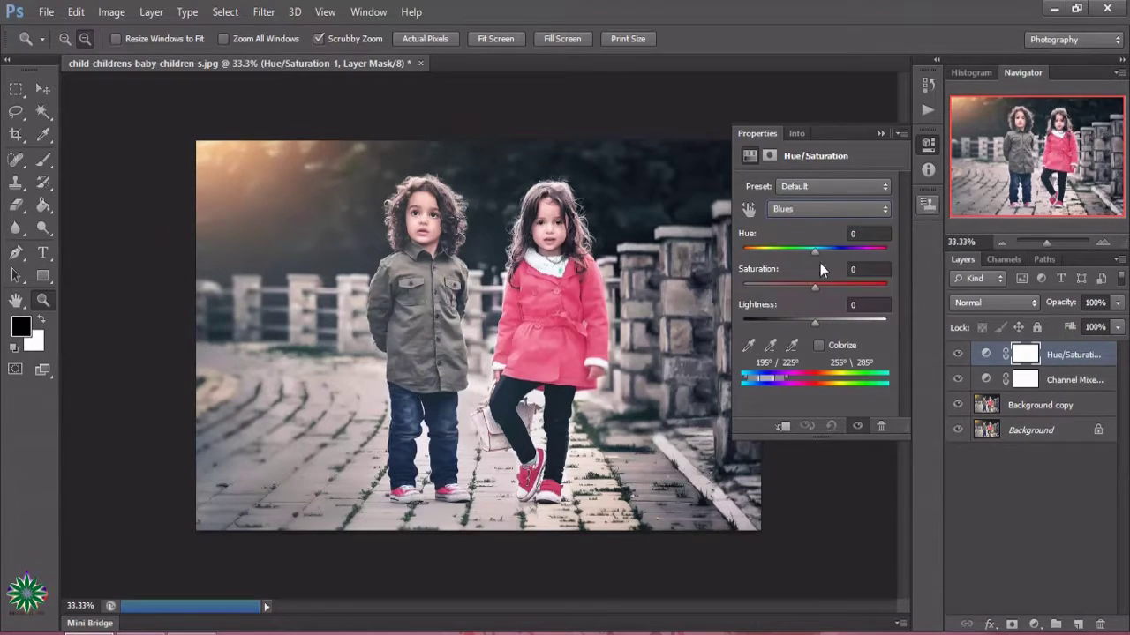
pyautogui.moveTo(816, 253); pyautogui.dragTo(824, 253)
pyautogui.moveTo(815, 286); pyautogui.dragTo(823, 327)
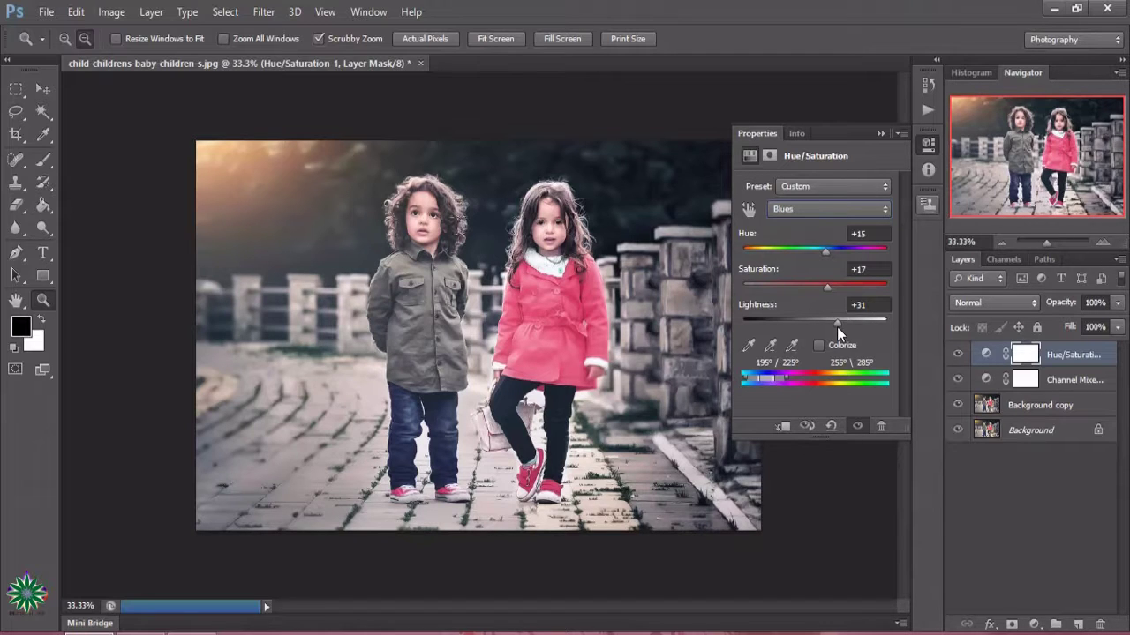
pyautogui.click(818, 345)
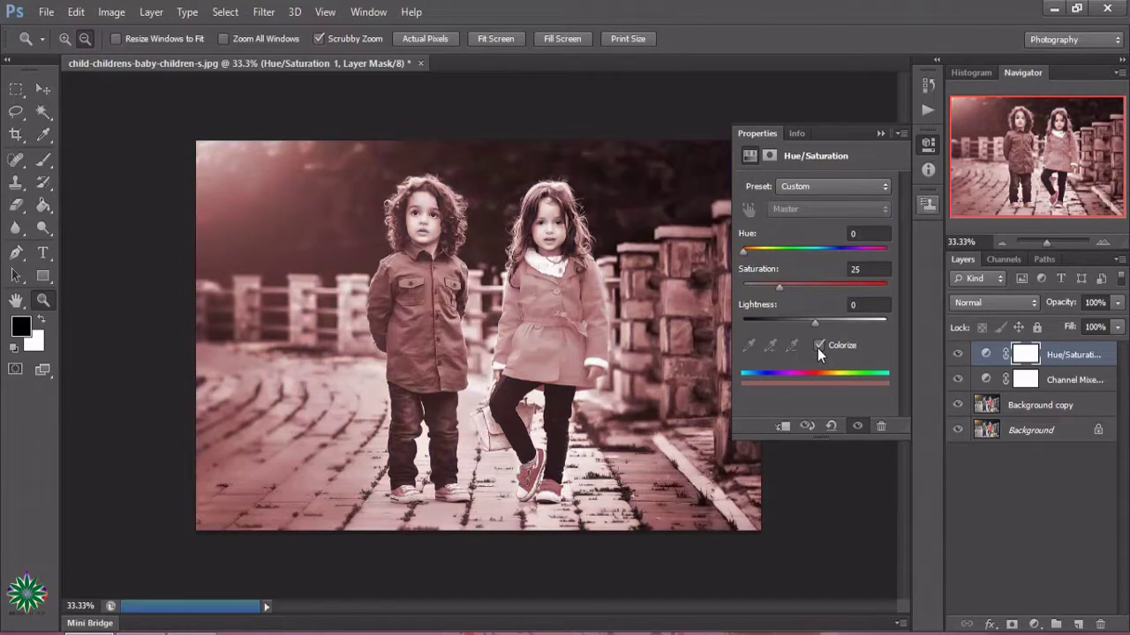
pyautogui.click(818, 345)
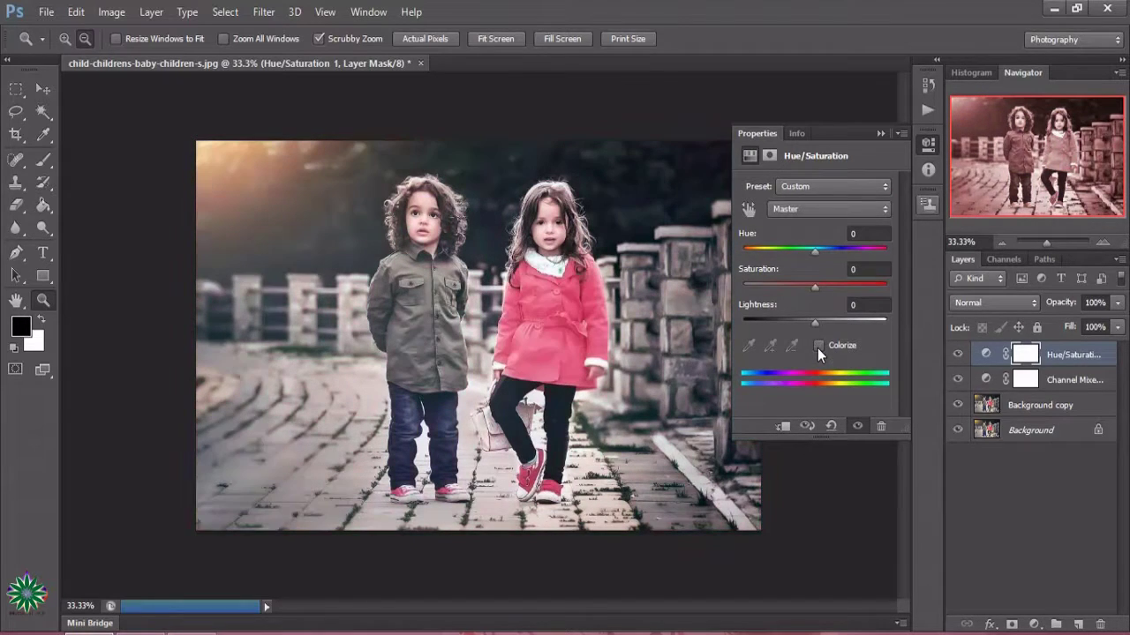
pyautogui.click(880, 133)
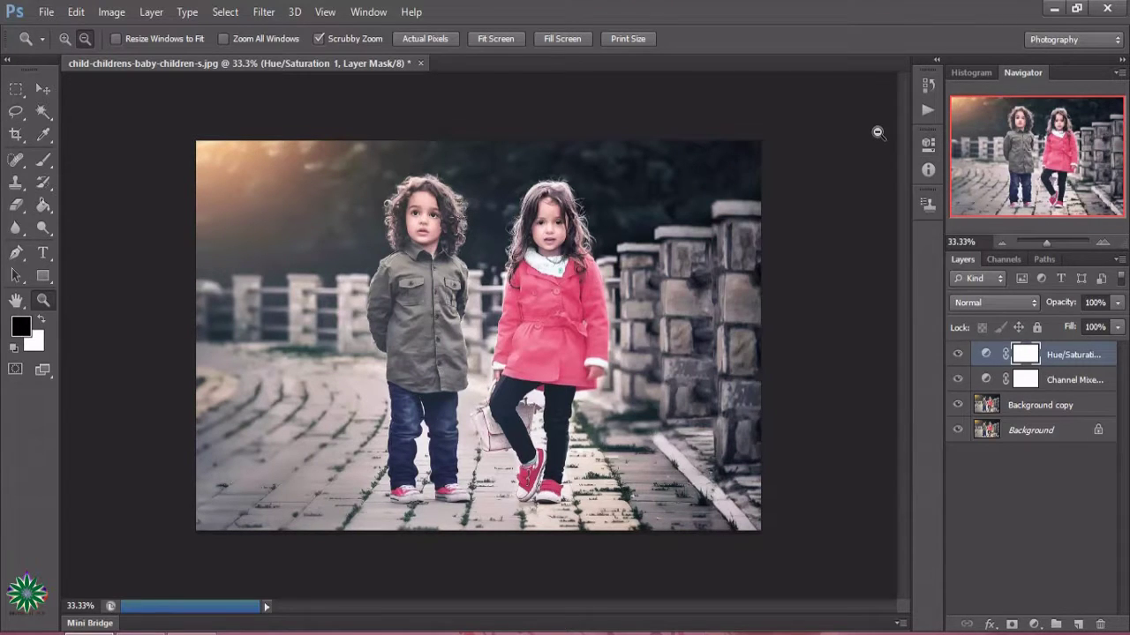
# - Select the Brush tool with 50% opacity
pyautogui.click(44, 163)
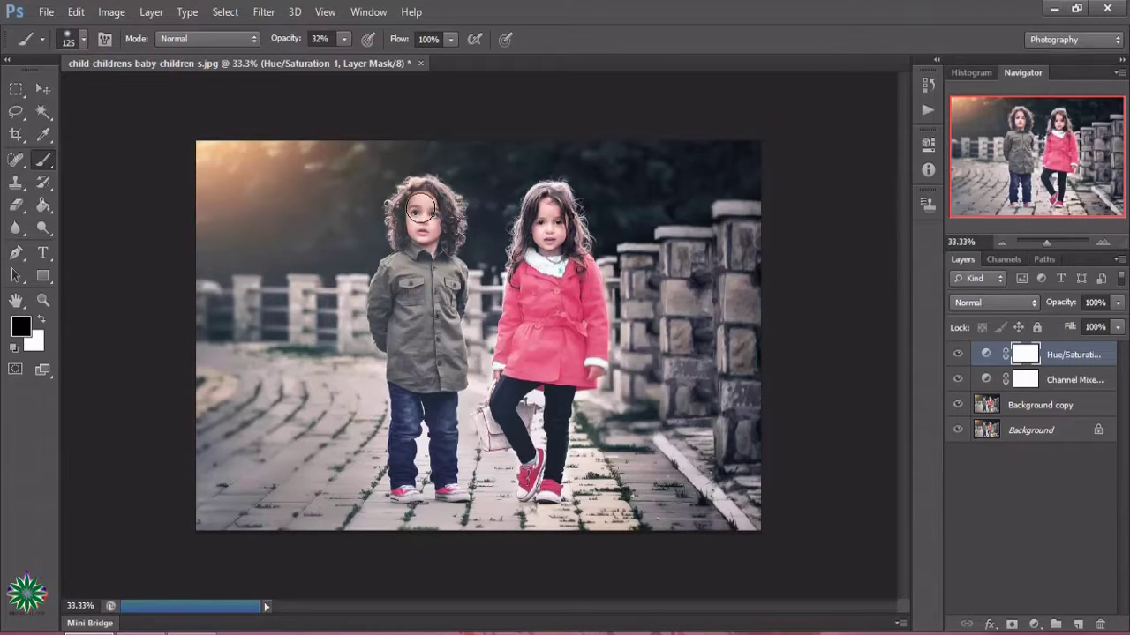
pyautogui.click(343, 39)
pyautogui.click(359, 57)
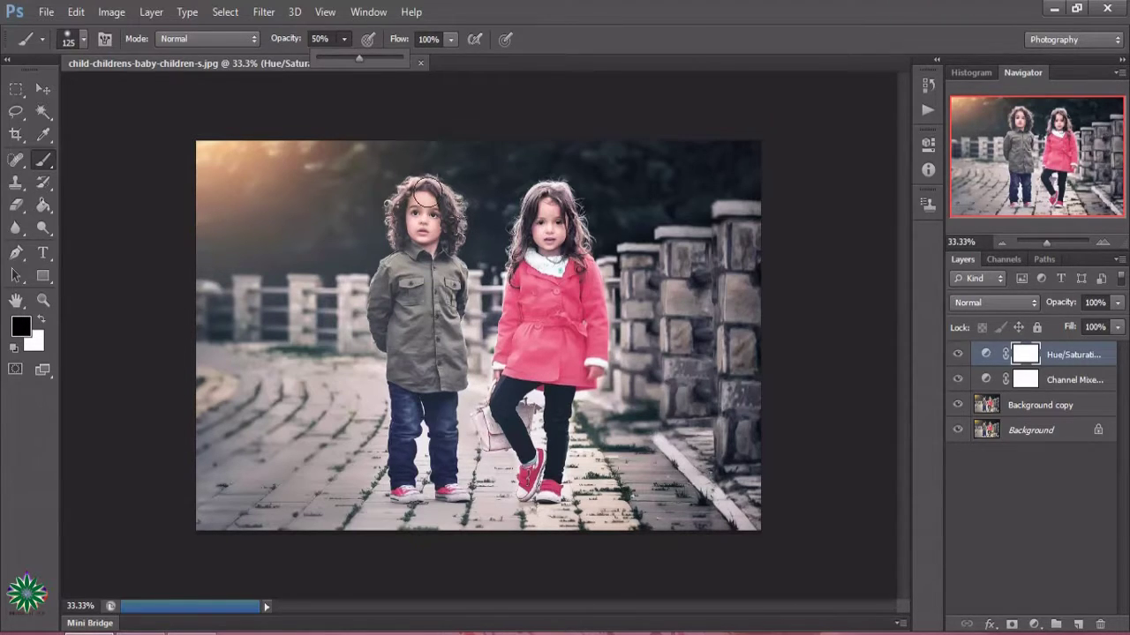
pyautogui.click(423, 201)
# - Paint black on the Hue/Saturation mask over the boy's and girl's faces
pyautogui.moveTo(422, 221)
pyautogui.mouseDown()
pyautogui.moveTo(419, 209)
pyautogui.moveTo(422, 216)
pyautogui.mouseUp()
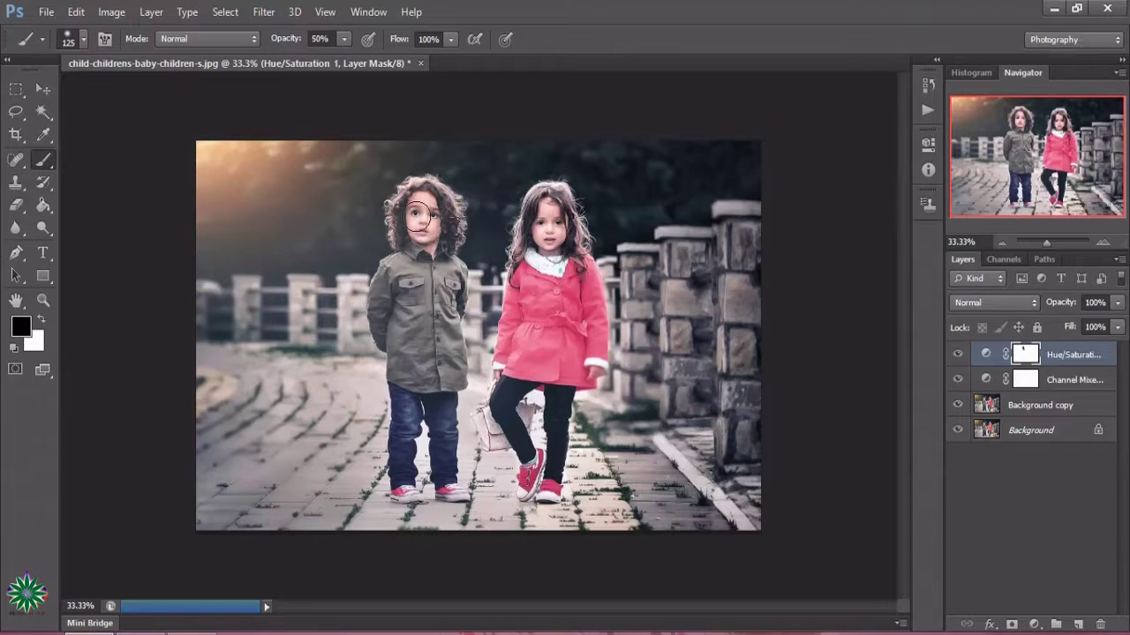
pyautogui.moveTo(423, 216); pyautogui.dragTo(425, 219)
pyautogui.moveTo(545, 234); pyautogui.dragTo(547, 227)
pyautogui.moveTo(413, 245); pyautogui.dragTo(429, 230)
# - Add a Color Balance layer with Midtones -22, +24, -5, plus an empty Layer 1 above
pyautogui.click(1035, 625)
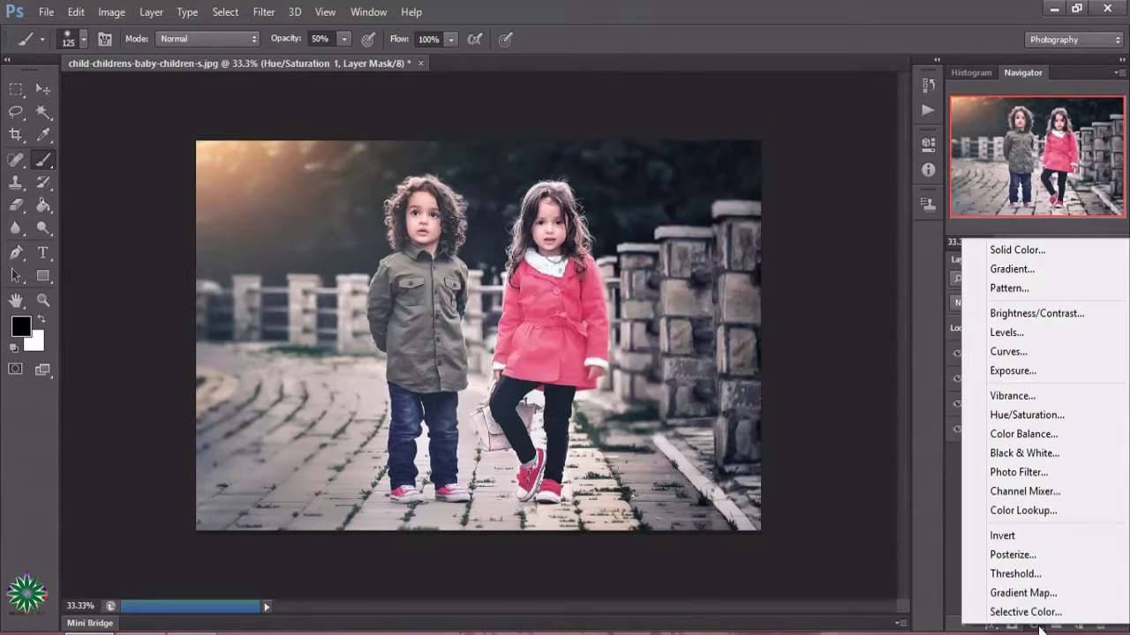
pyautogui.click(1025, 434)
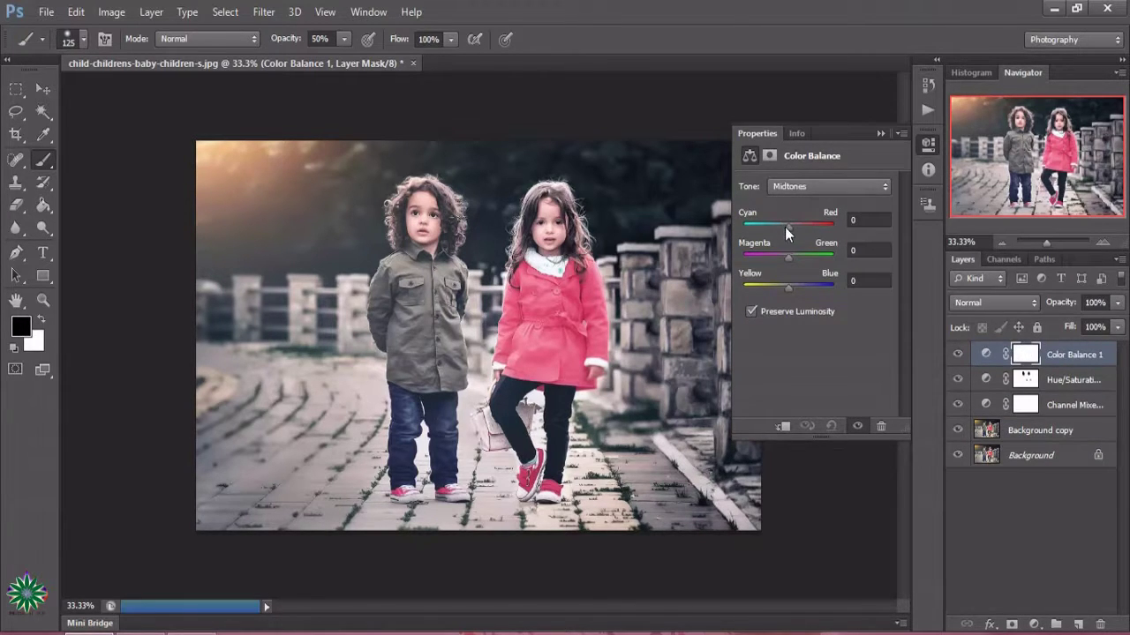
pyautogui.moveTo(786, 227)
pyautogui.mouseDown()
pyautogui.moveTo(798, 261)
pyautogui.moveTo(785, 289)
pyautogui.mouseUp()
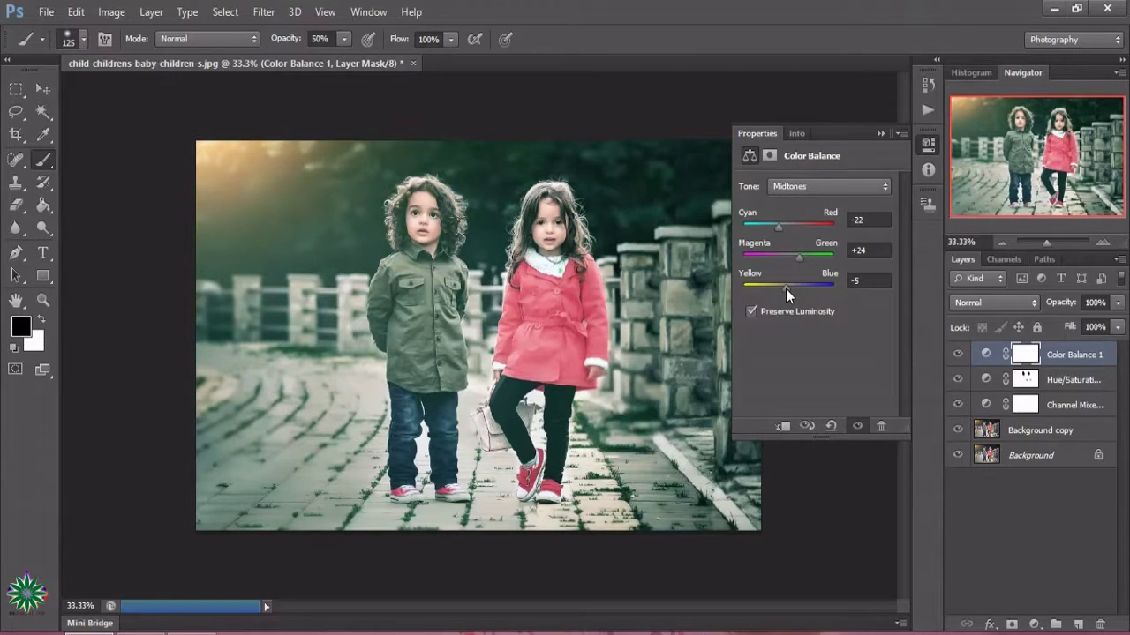
pyautogui.click(881, 134)
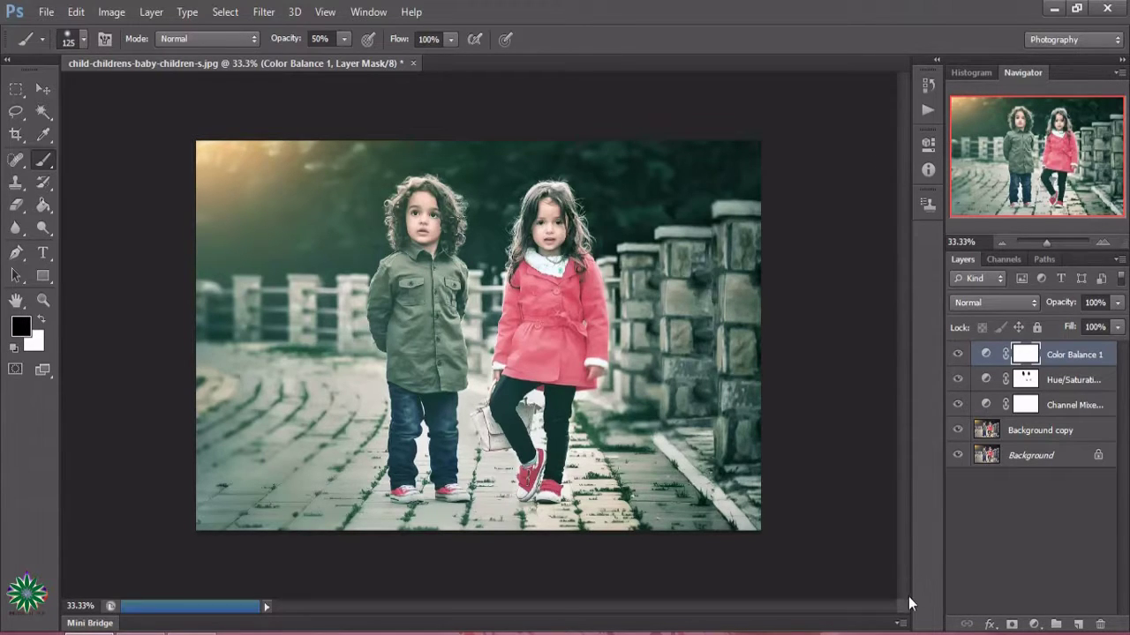
pyautogui.click(1077, 624)
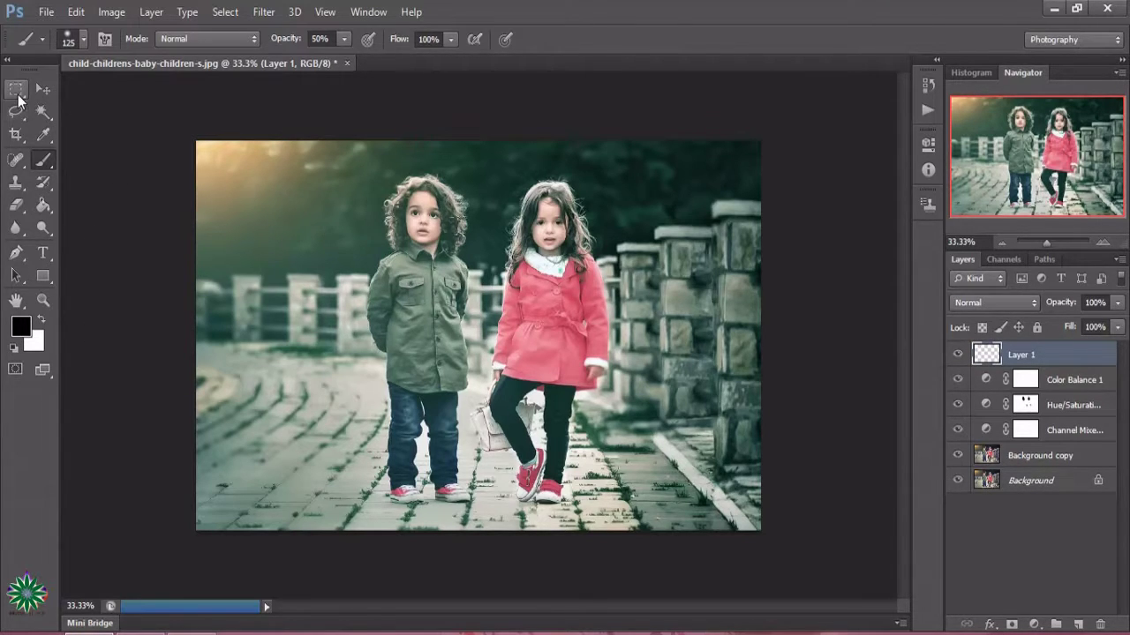
# - Fill a rectangular selection covering most of the photo with black on Layer 1
pyautogui.click(16, 90)
pyautogui.moveTo(230, 145)
pyautogui.mouseDown()
pyautogui.moveTo(682, 479)
pyautogui.moveTo(717, 488)
pyautogui.mouseUp()
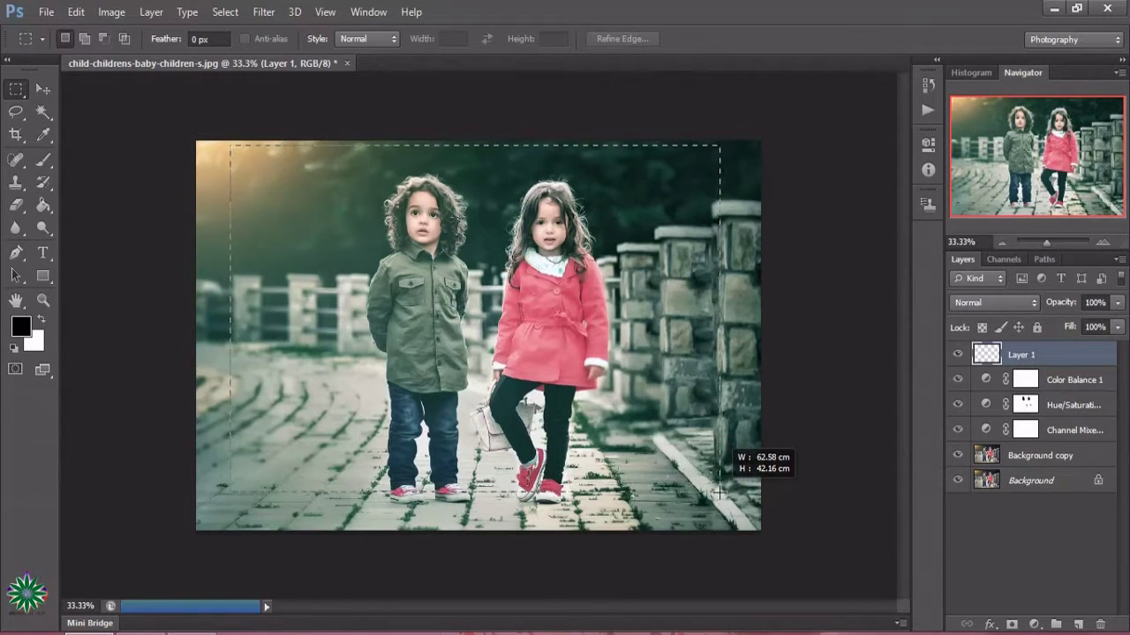
pyautogui.moveTo(716, 488); pyautogui.dragTo(722, 496)
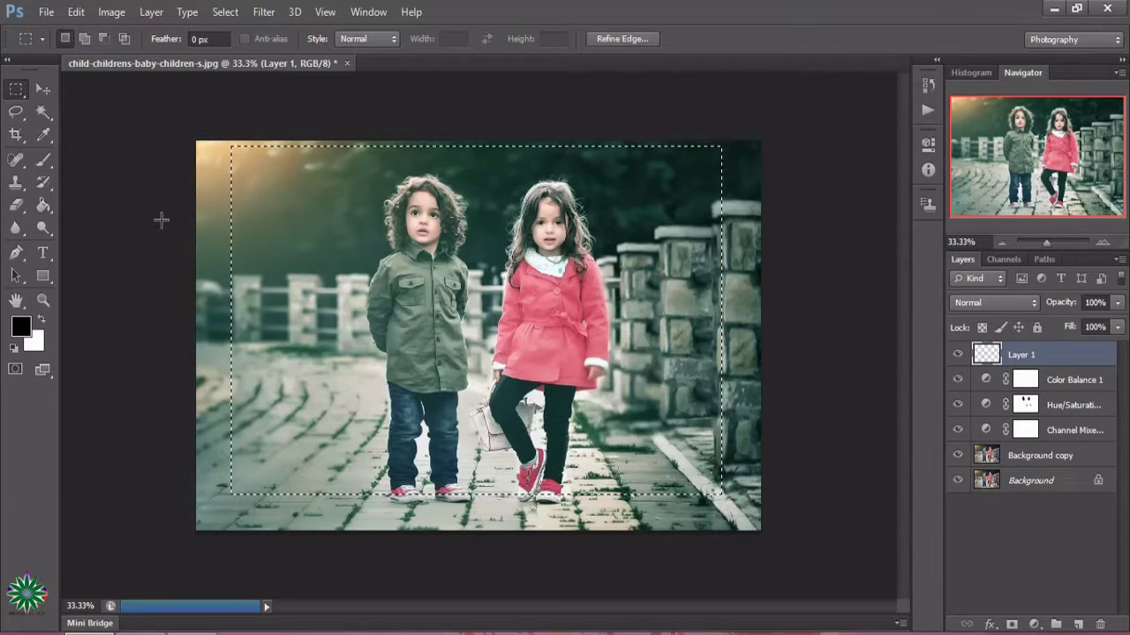
pyautogui.click(43, 206)
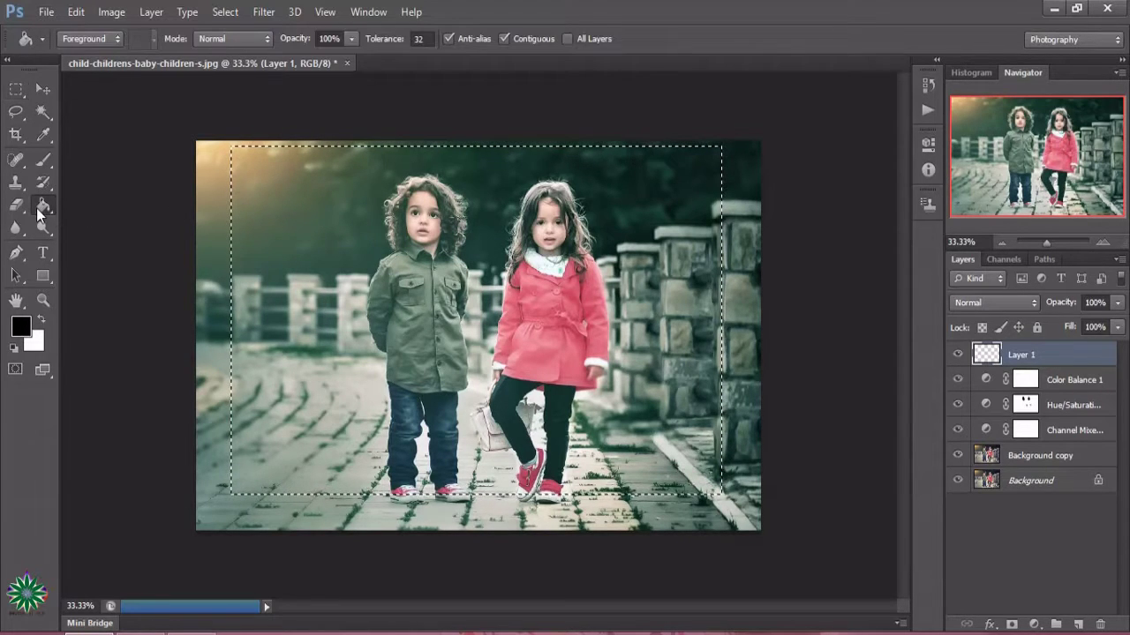
pyautogui.click(358, 287)
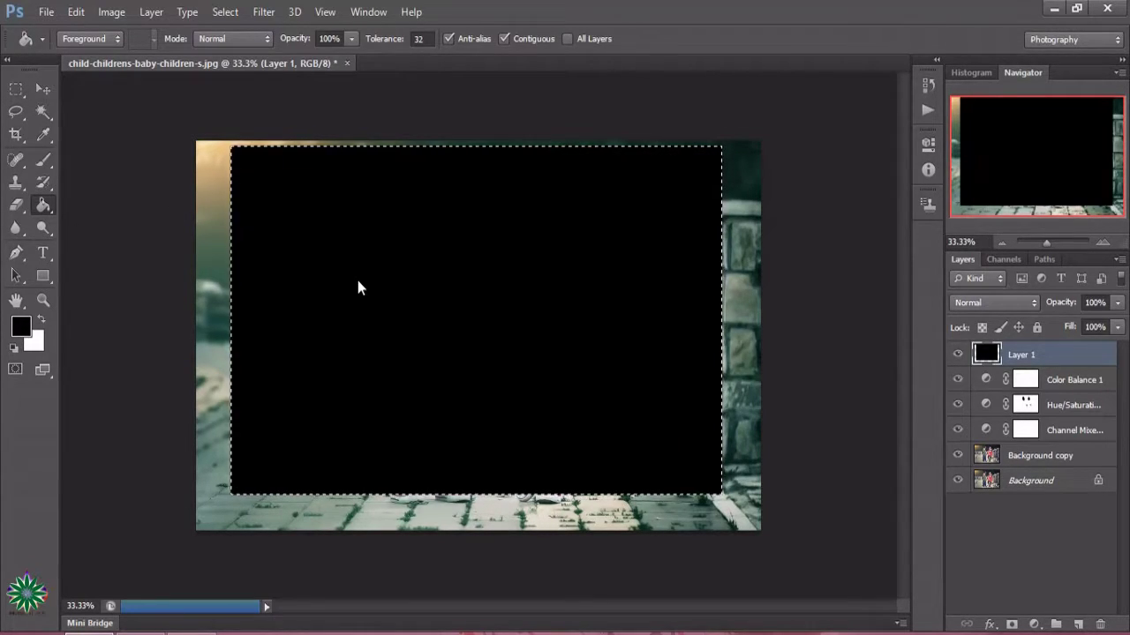
pyautogui.click(264, 16)
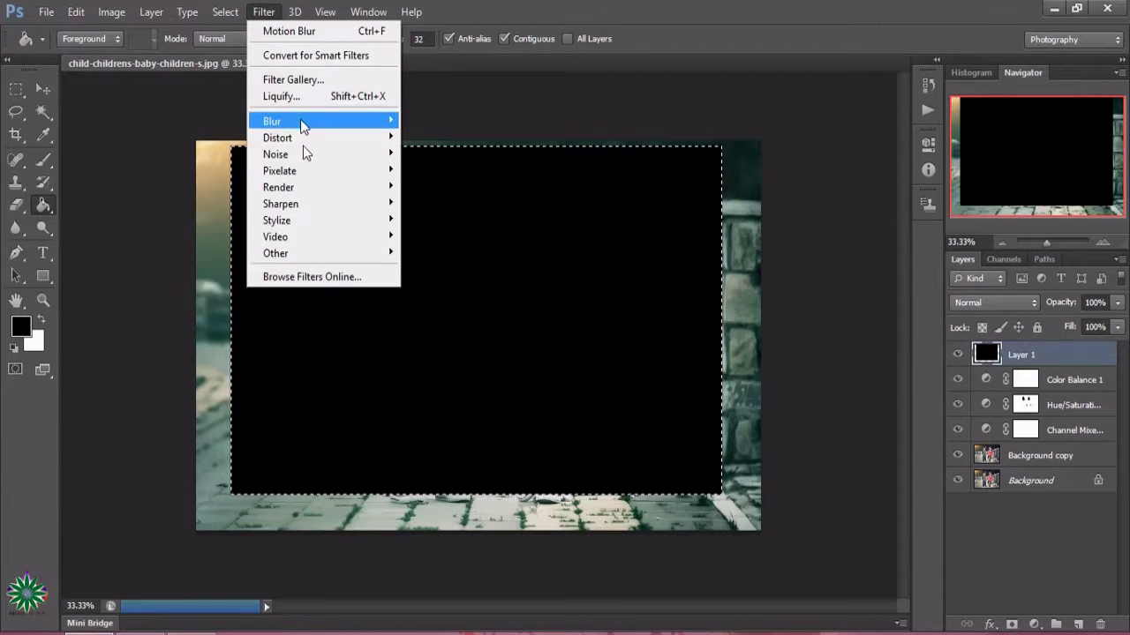
pyautogui.moveTo(300, 154)
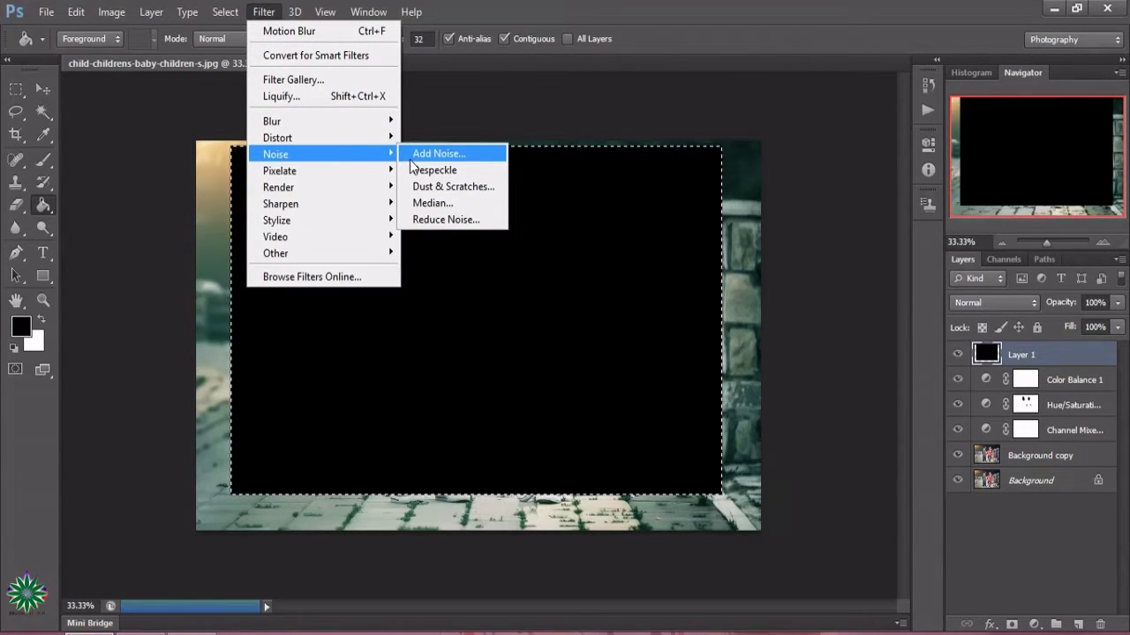
# - Apply Add Noise at 100%, Gaussian, monochromatic to the black rectangle
pyautogui.click(411, 161)
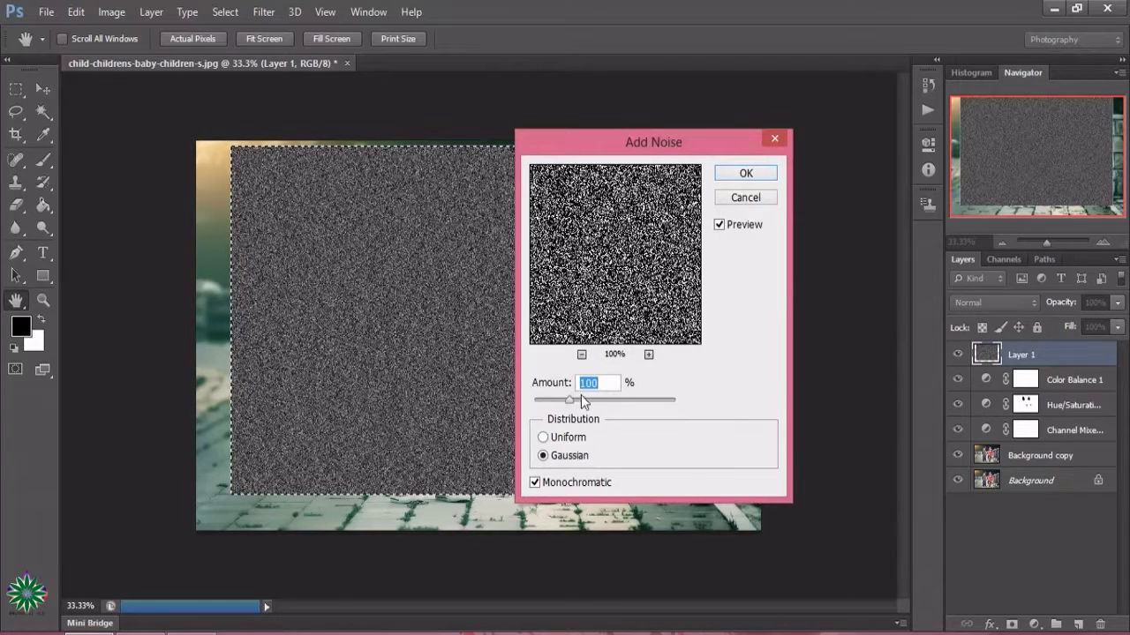
pyautogui.click(601, 384)
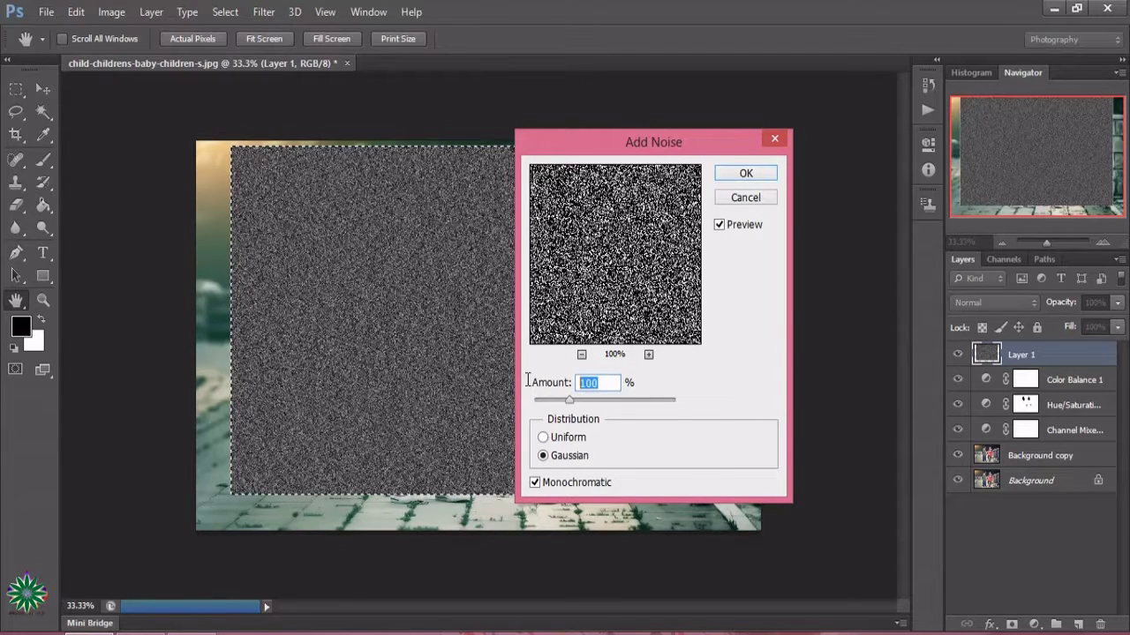
pyautogui.click(542, 456)
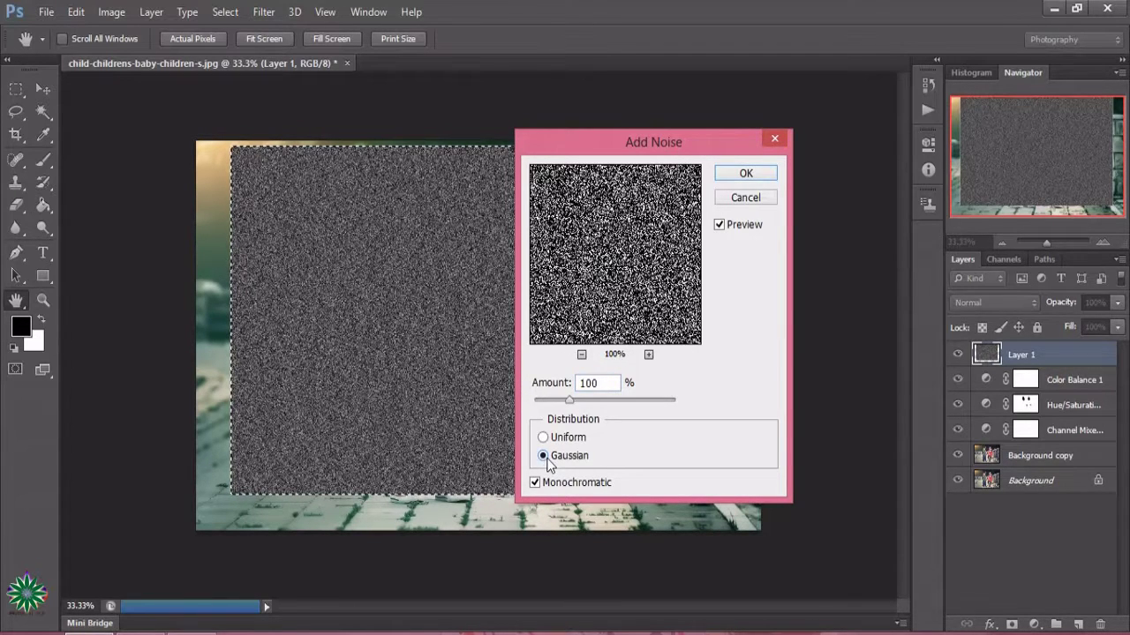
pyautogui.click(535, 482)
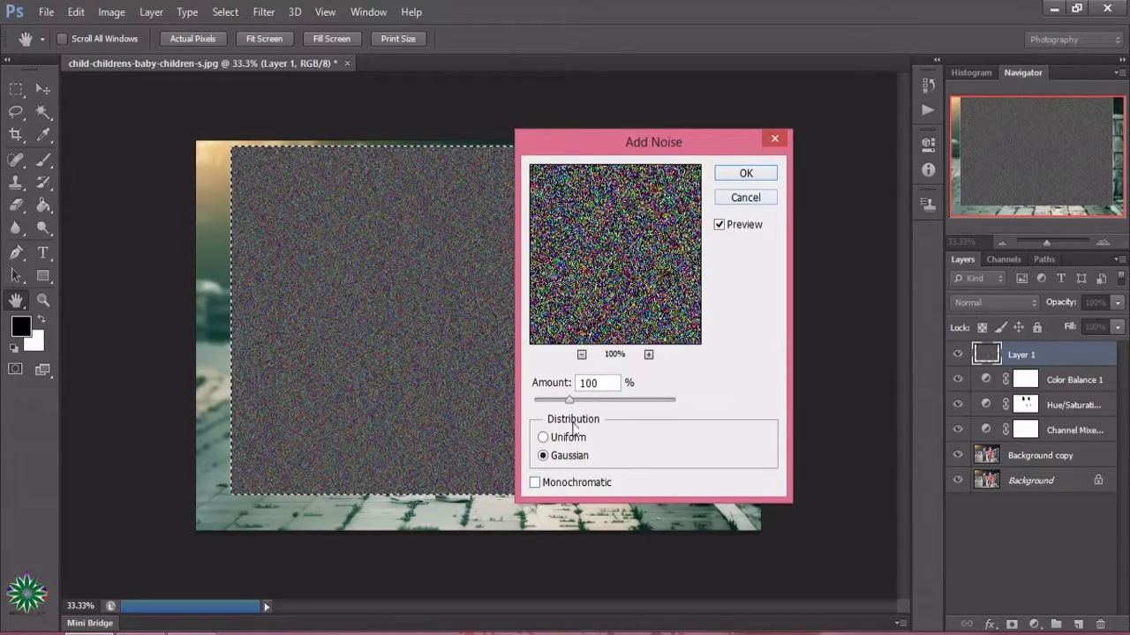
pyautogui.click(535, 483)
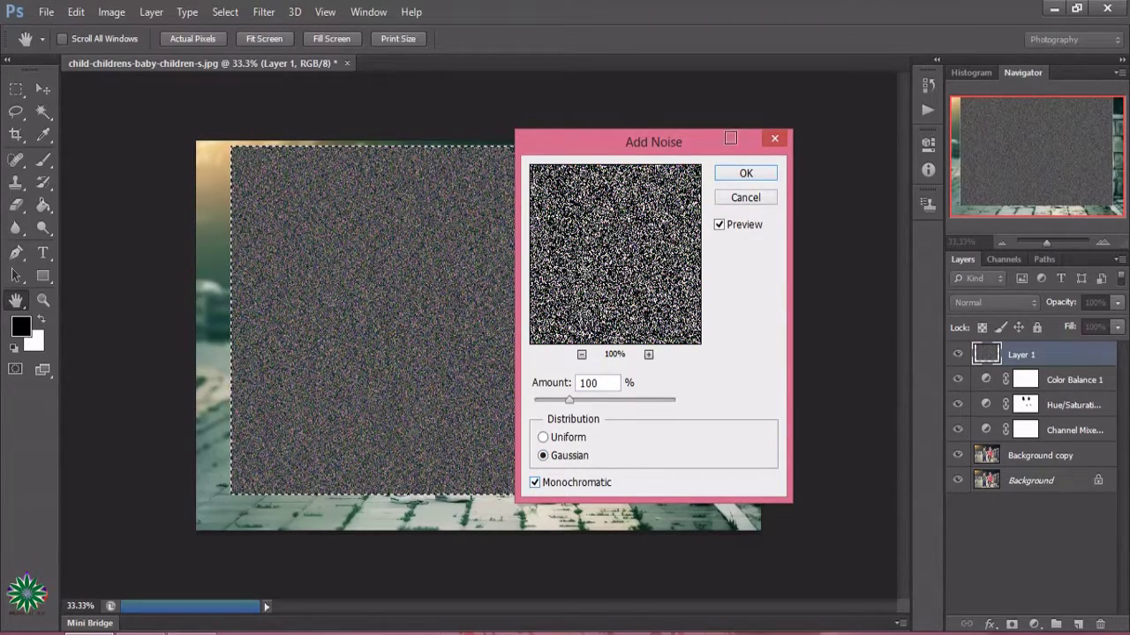
pyautogui.click(744, 174)
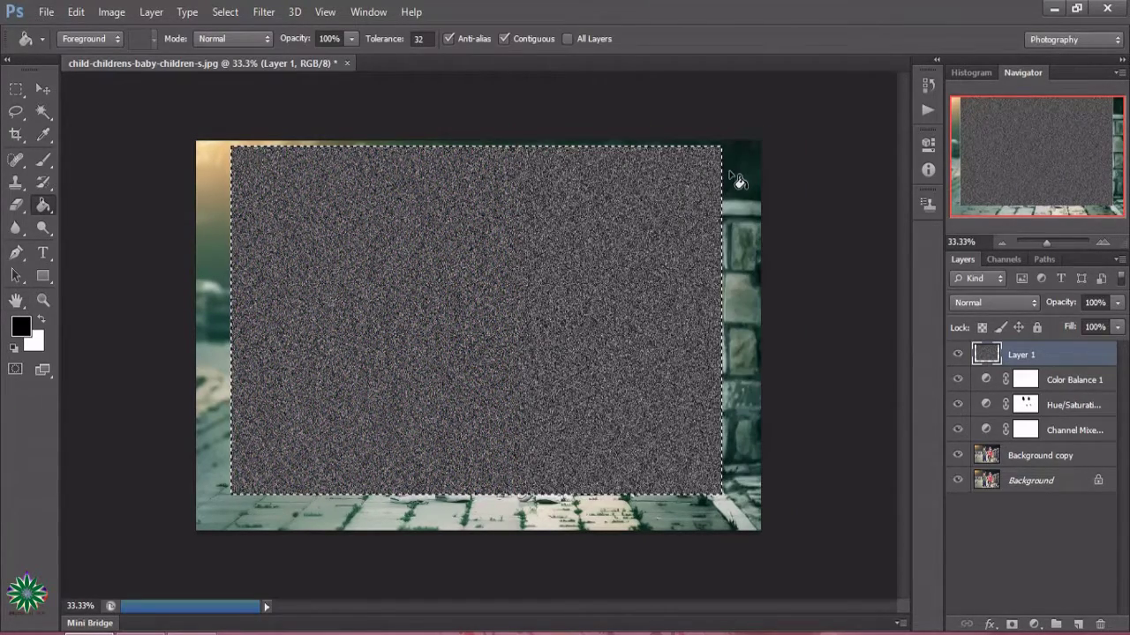
# - Apply a 2.2-pixel Gaussian Blur to the noise twice
pyautogui.click(265, 13)
pyautogui.moveTo(272, 120)
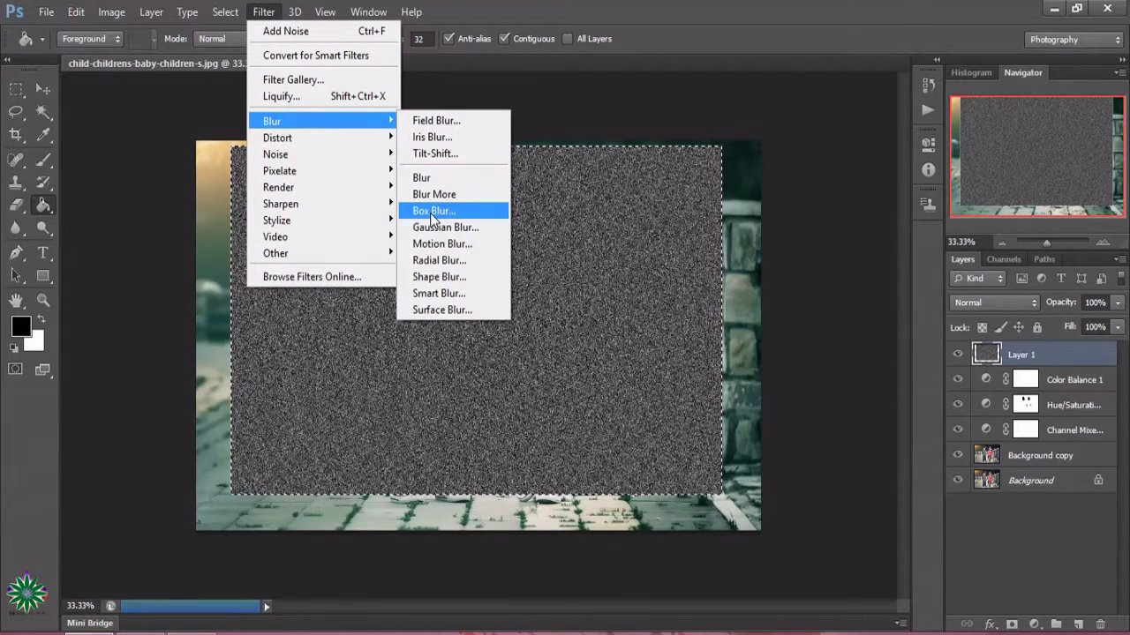
pyautogui.click(437, 226)
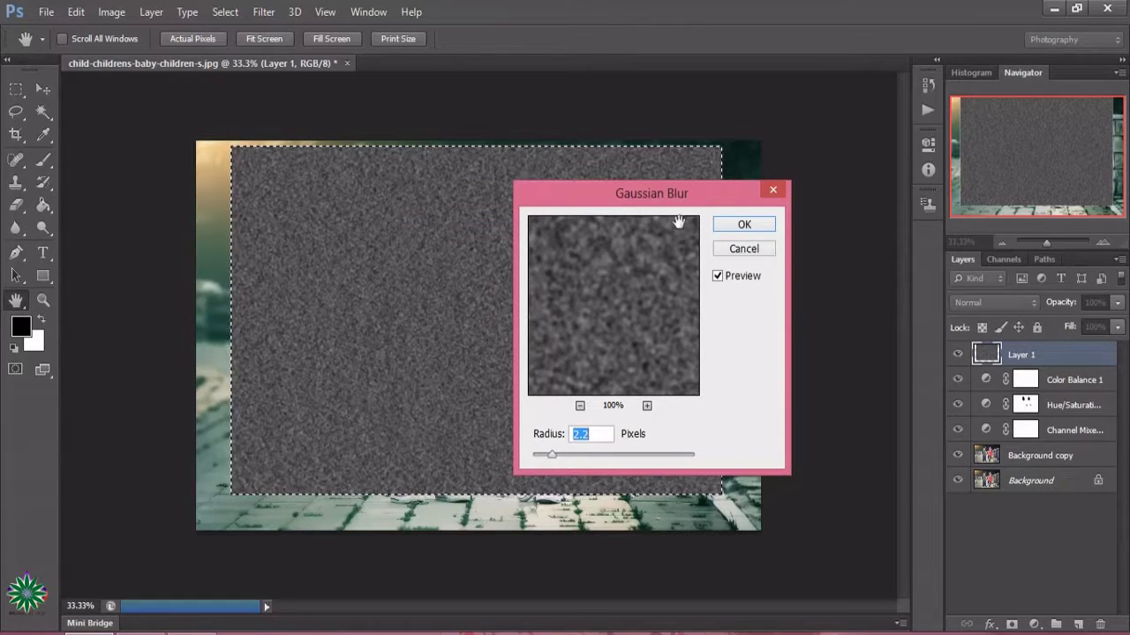
pyautogui.click(733, 226)
pyautogui.press('g')
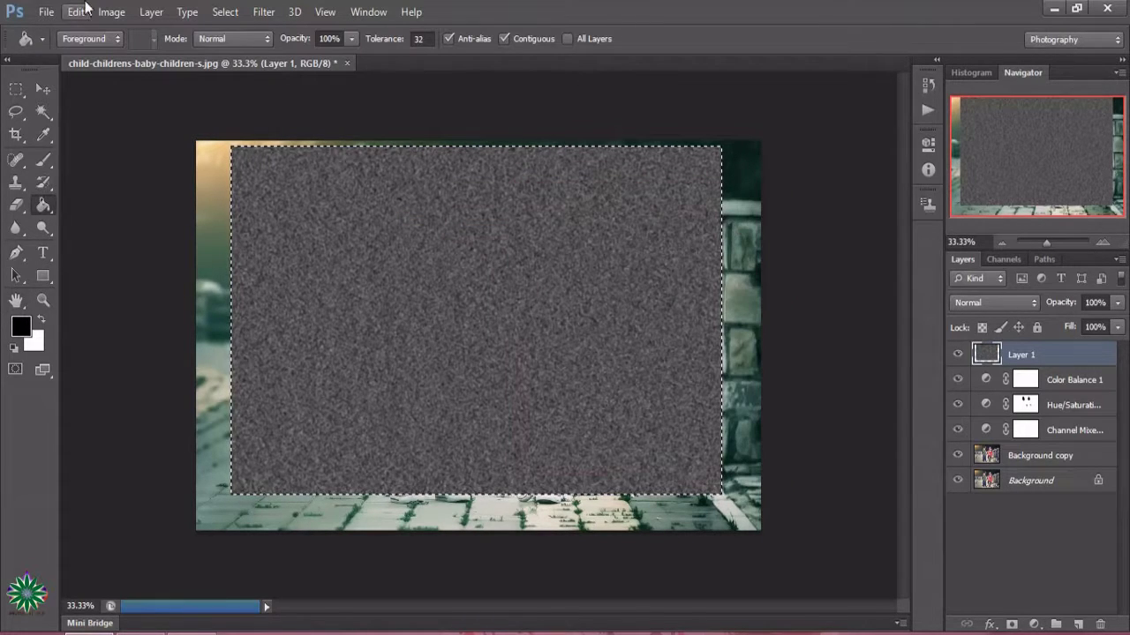
pyautogui.click(264, 13)
pyautogui.moveTo(300, 121)
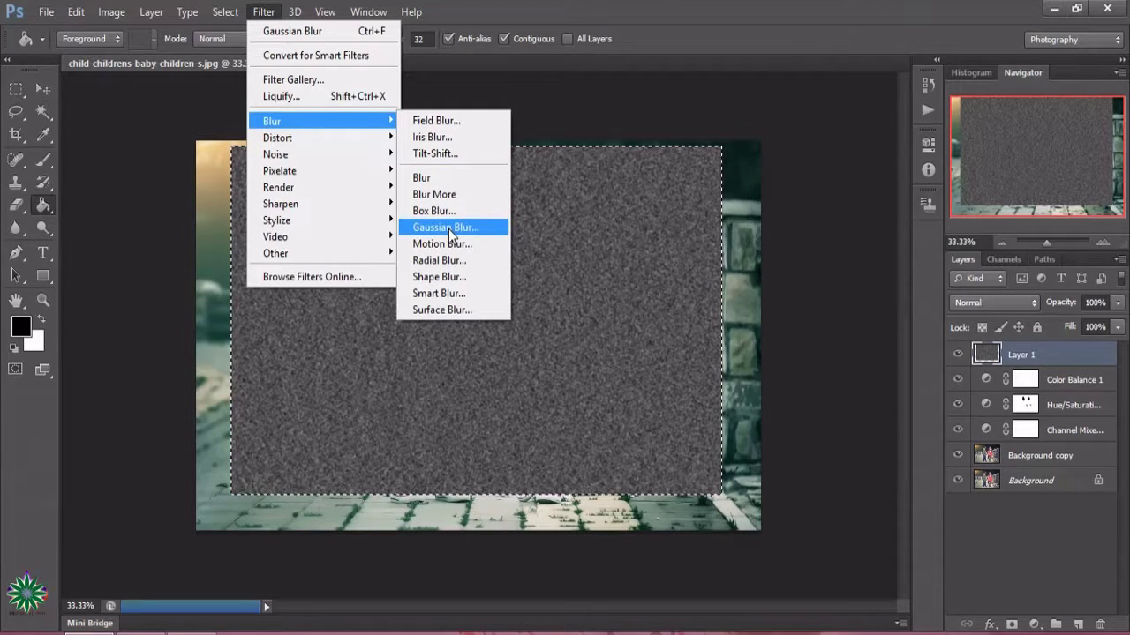
pyautogui.click(446, 228)
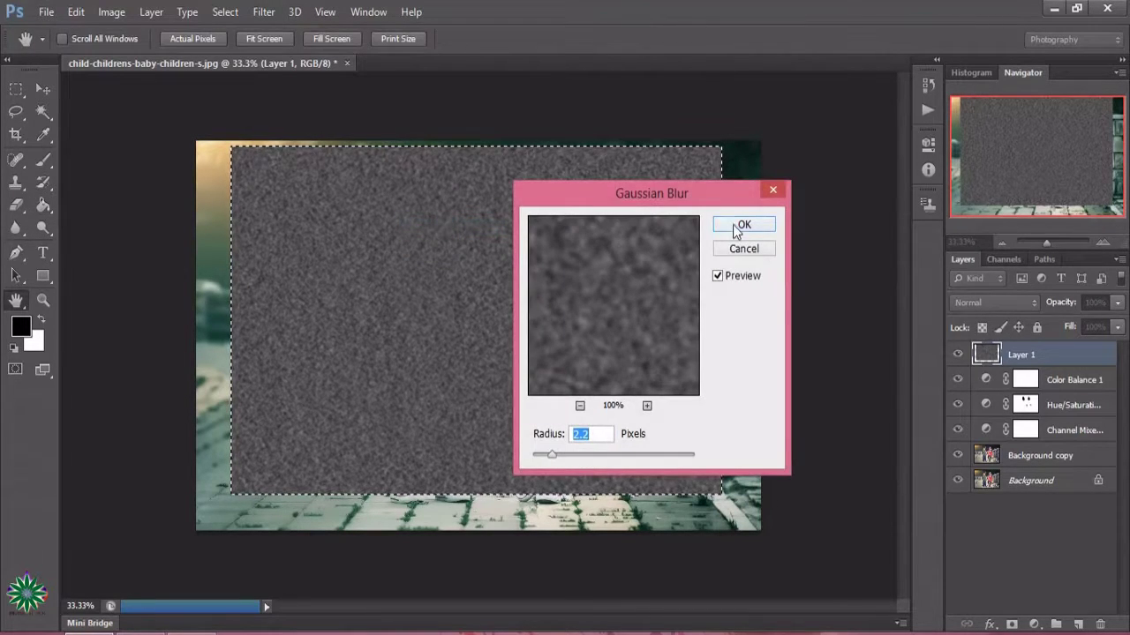
pyautogui.click(744, 225)
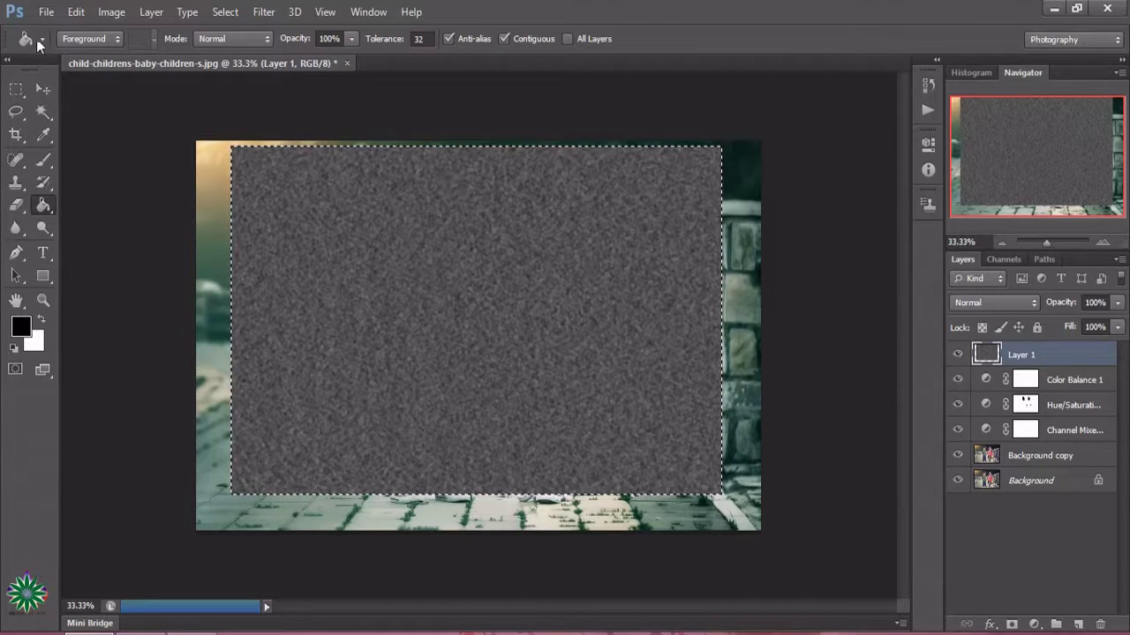
# - Apply a Threshold at level 114 to Layer 1's blurred noise
pyautogui.click(112, 12)
pyautogui.moveTo(136, 55)
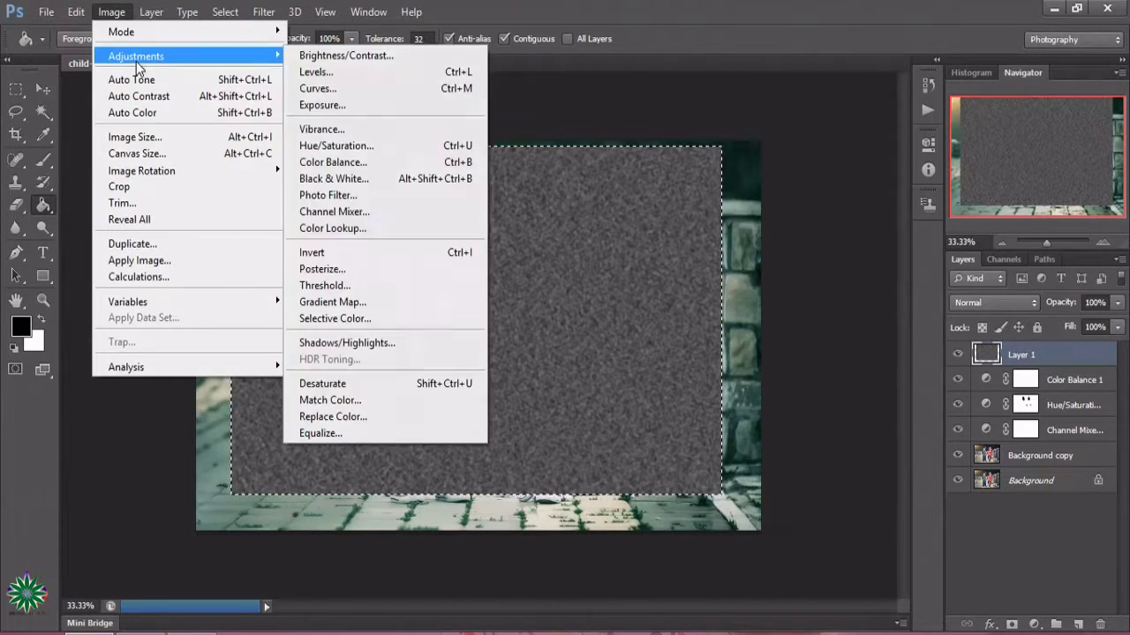
pyautogui.click(381, 286)
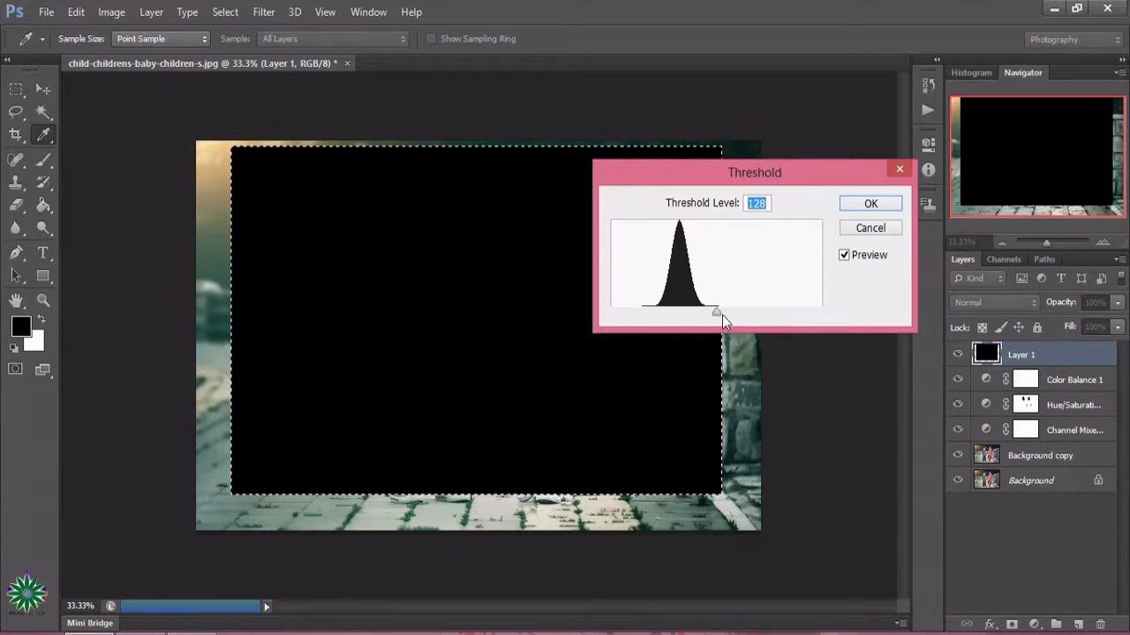
pyautogui.moveTo(722, 315)
pyautogui.mouseDown()
pyautogui.moveTo(695, 315)
pyautogui.moveTo(706, 318)
pyautogui.mouseUp()
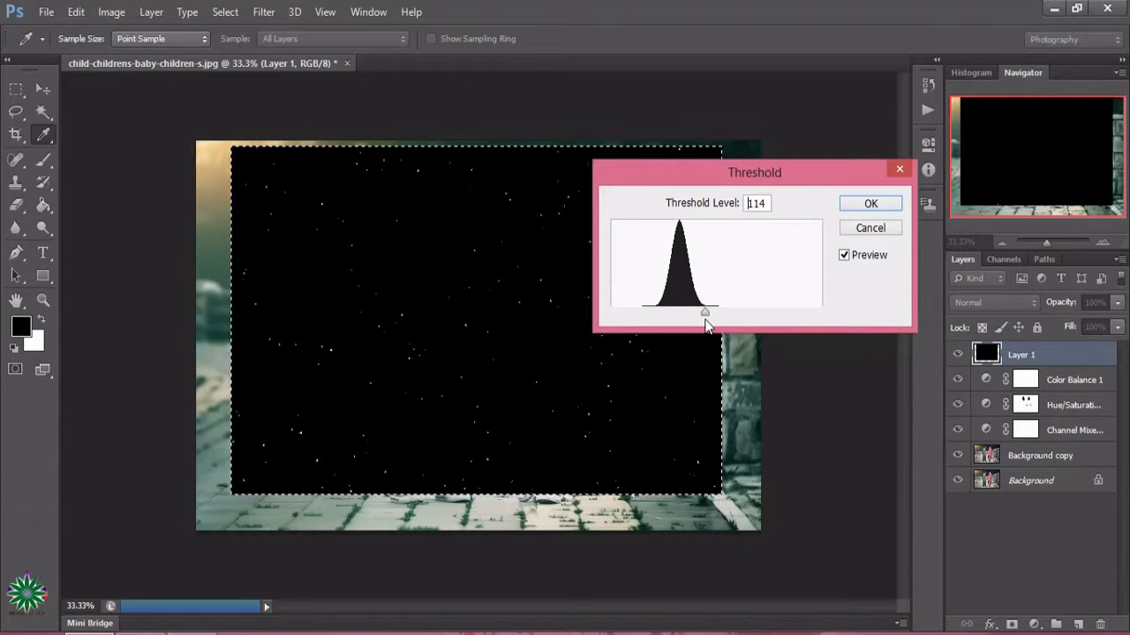
pyautogui.click(864, 204)
pyautogui.press('g')
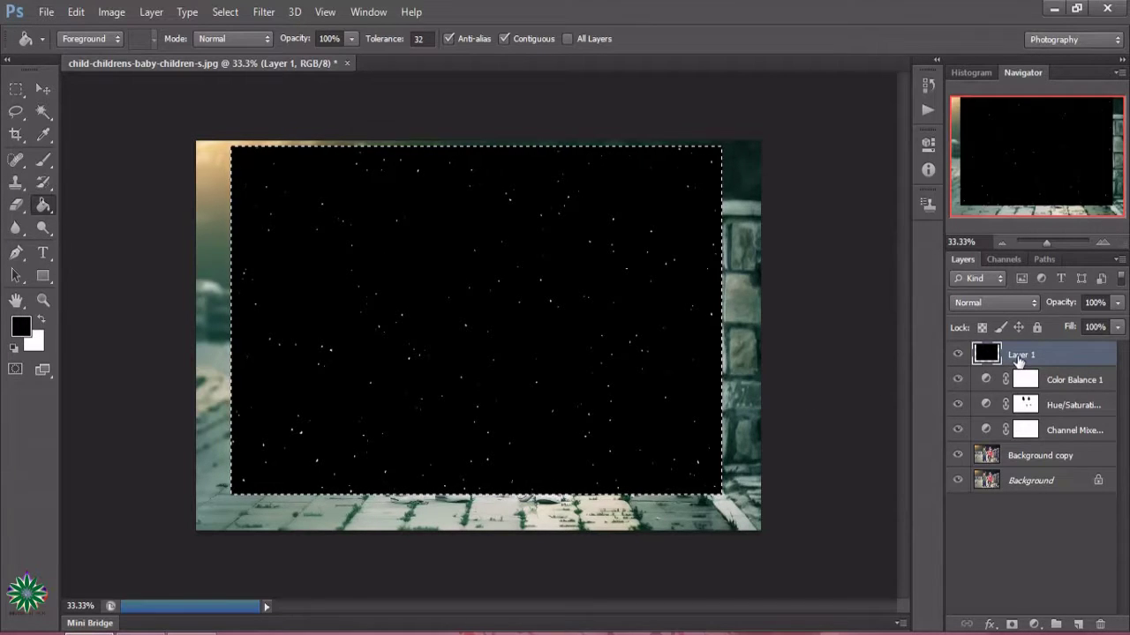
# - Blend Layer 1 in Screen mode and enlarge it to about 114.86% × 111.52% to cover the photo
pyautogui.click(1023, 303)
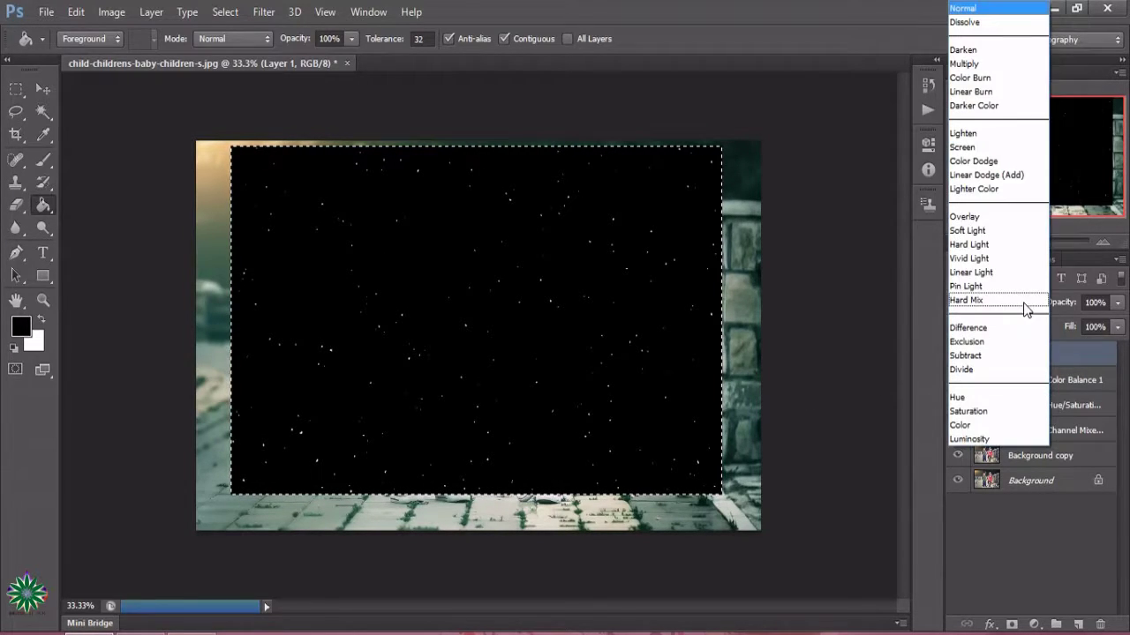
pyautogui.click(983, 147)
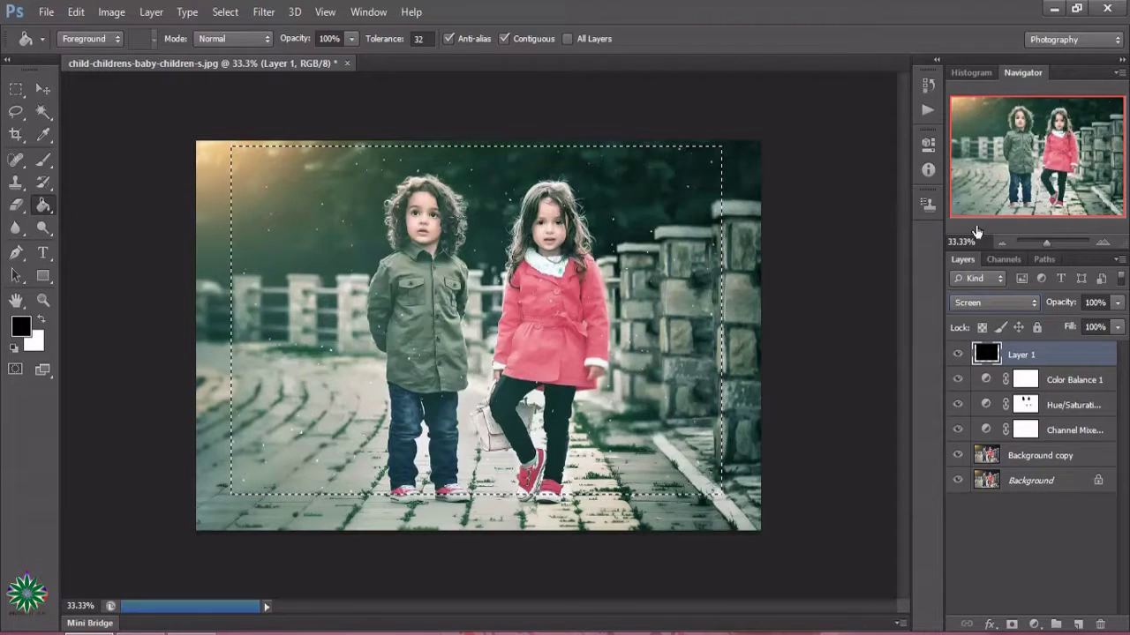
pyautogui.click(42, 90)
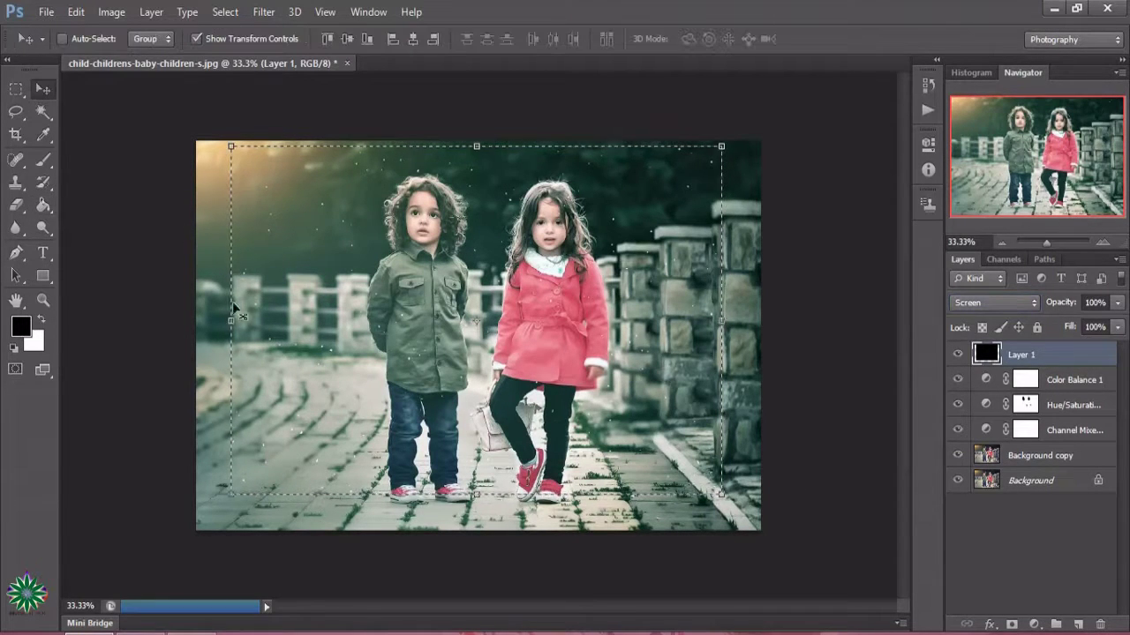
pyautogui.moveTo(230, 494); pyautogui.dragTo(196, 529)
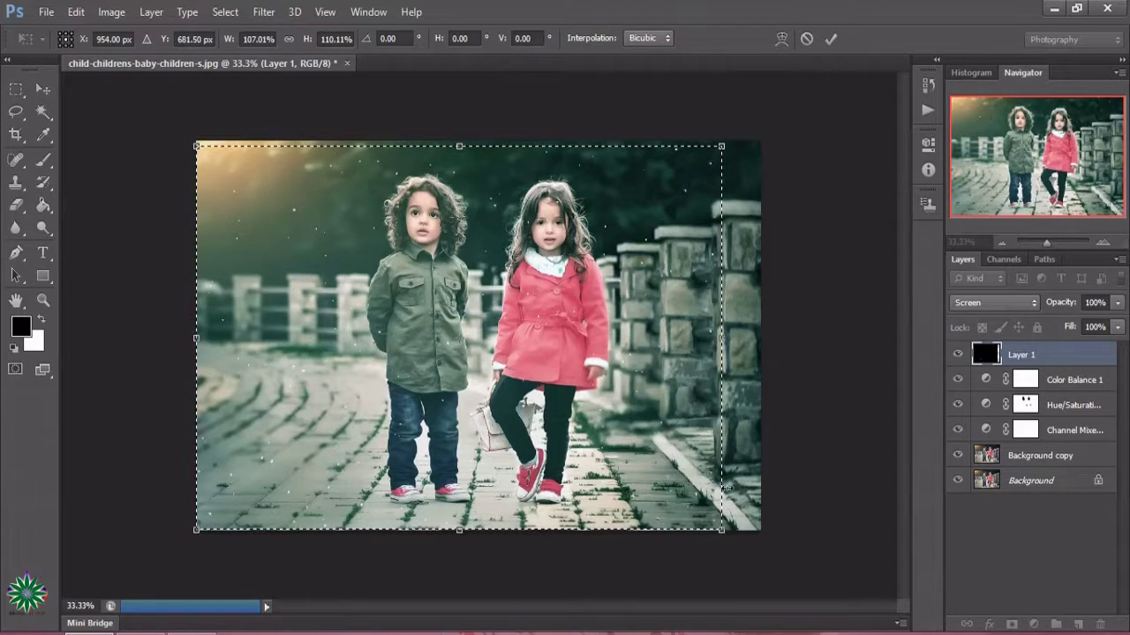
pyautogui.moveTo(721, 338); pyautogui.dragTo(761, 338)
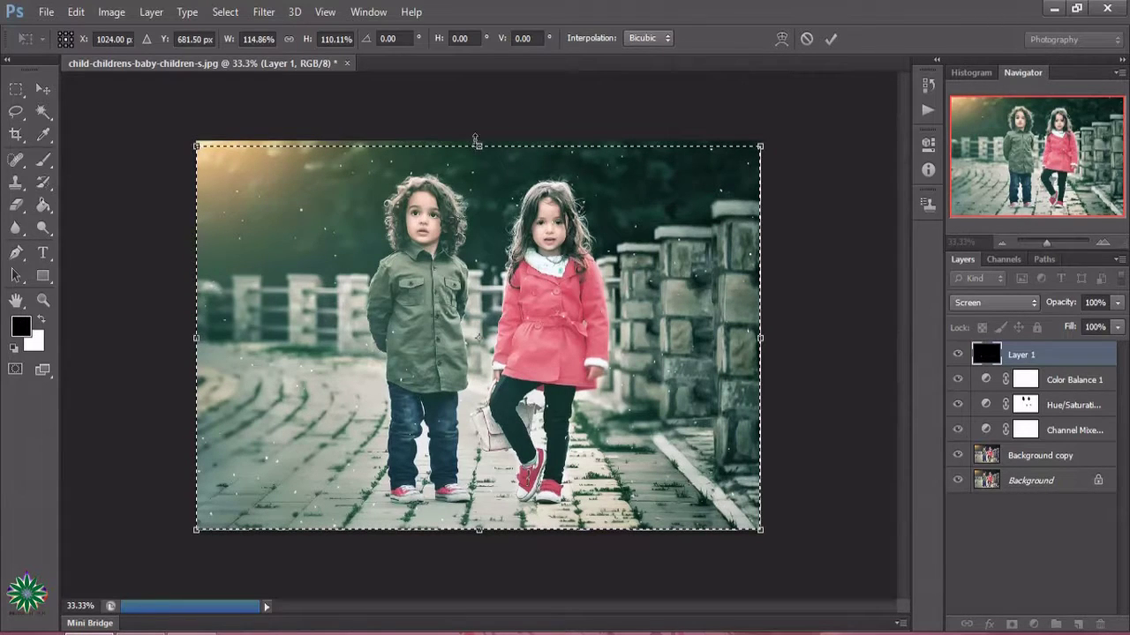
pyautogui.moveTo(476, 141); pyautogui.dragTo(476, 139)
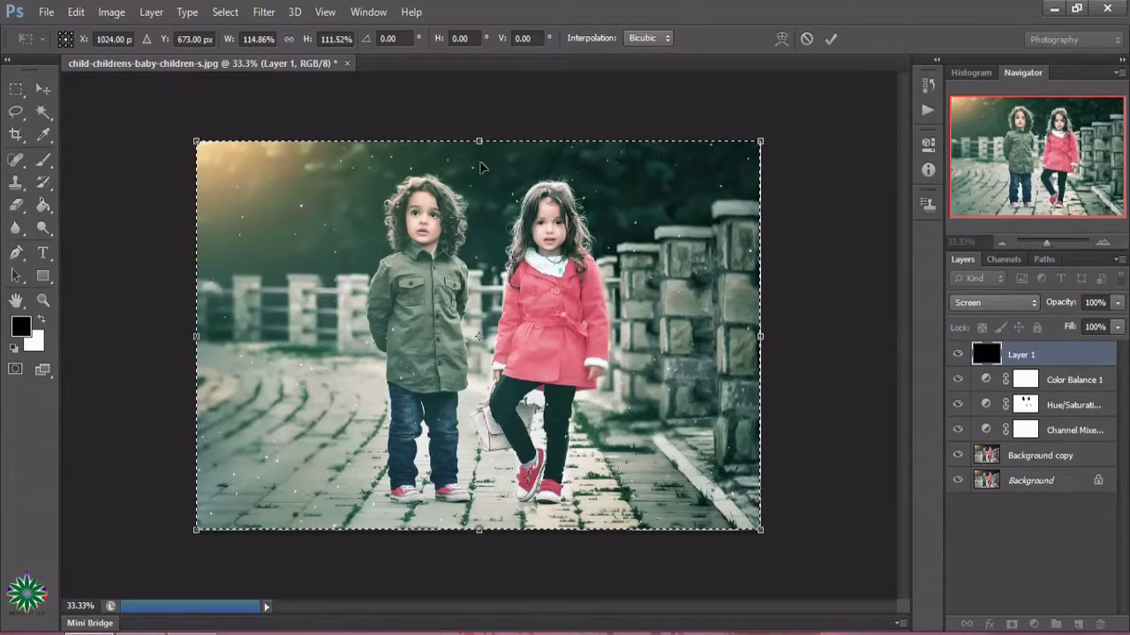
# - Commit the resize and duplicate Layer 1 as Layer 1 copy
pyautogui.click(830, 40)
pyautogui.rightClick(1058, 362)
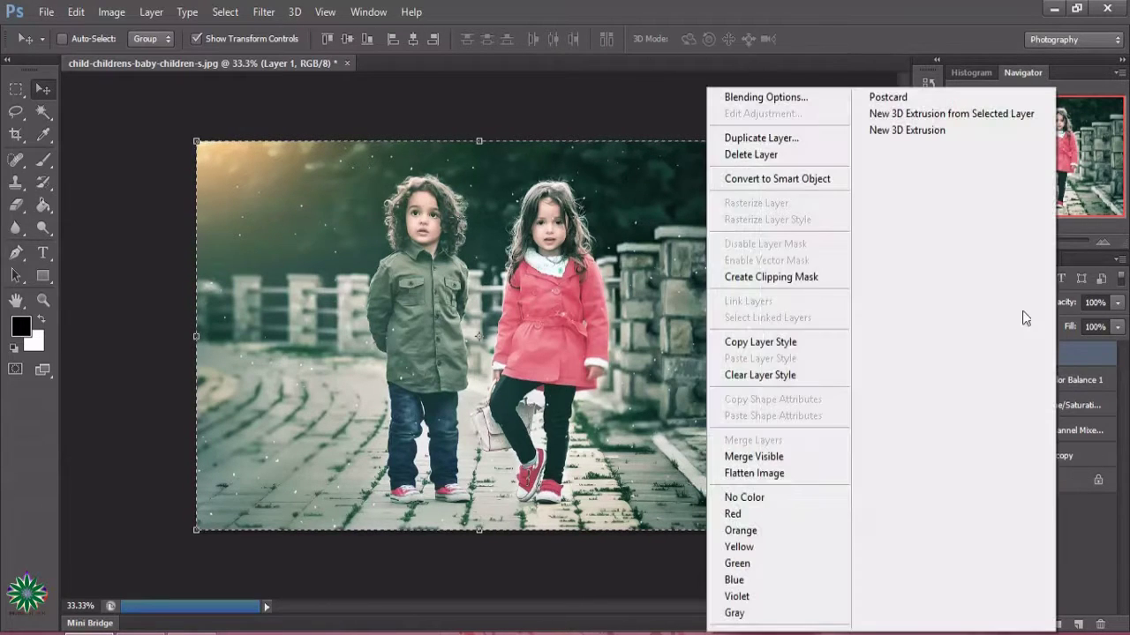
pyautogui.click(773, 138)
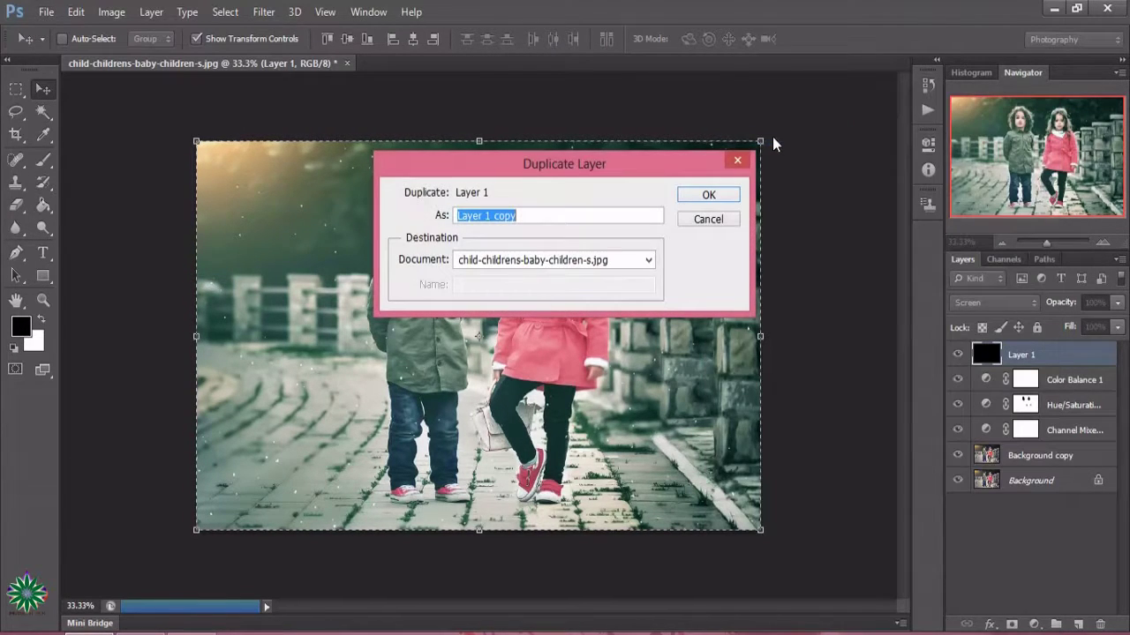
pyautogui.click(713, 192)
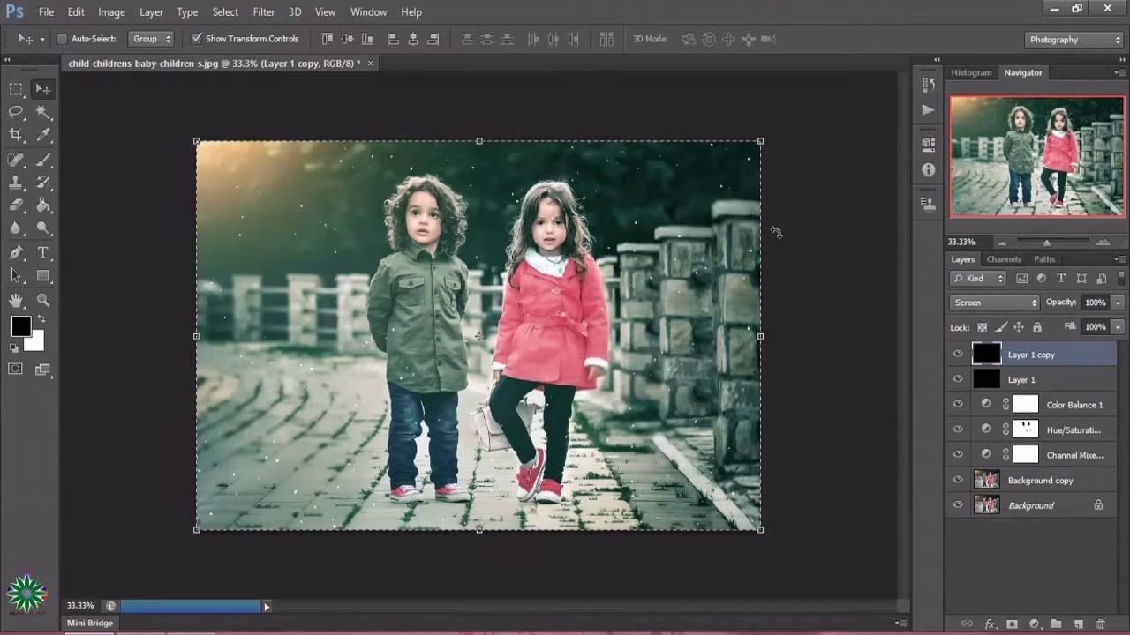
# - Rotate Layer 1 copy about 50° and stretch it to roughly 149% height
pyautogui.moveTo(774, 232); pyautogui.dragTo(724, 405)
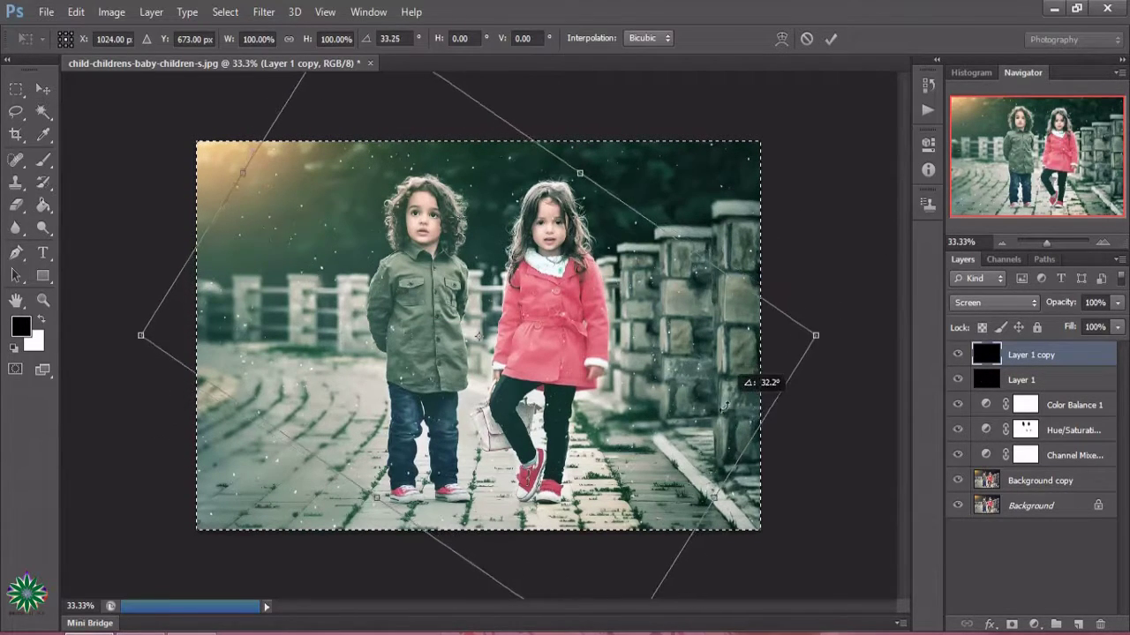
pyautogui.moveTo(724, 405); pyautogui.dragTo(712, 451)
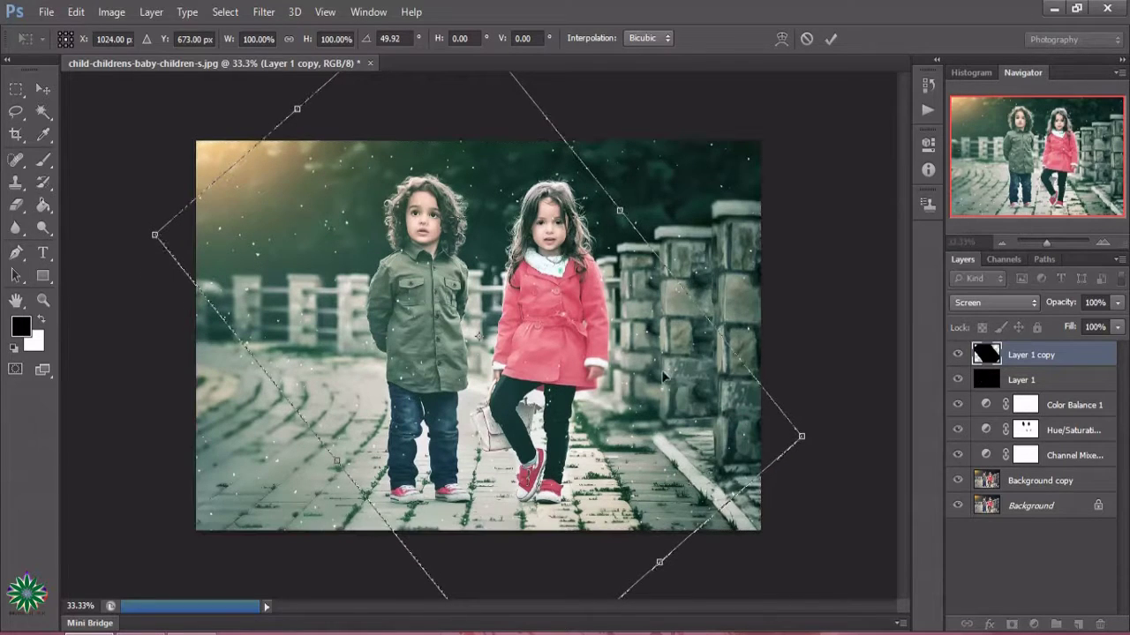
pyautogui.moveTo(618, 213); pyautogui.dragTo(708, 162)
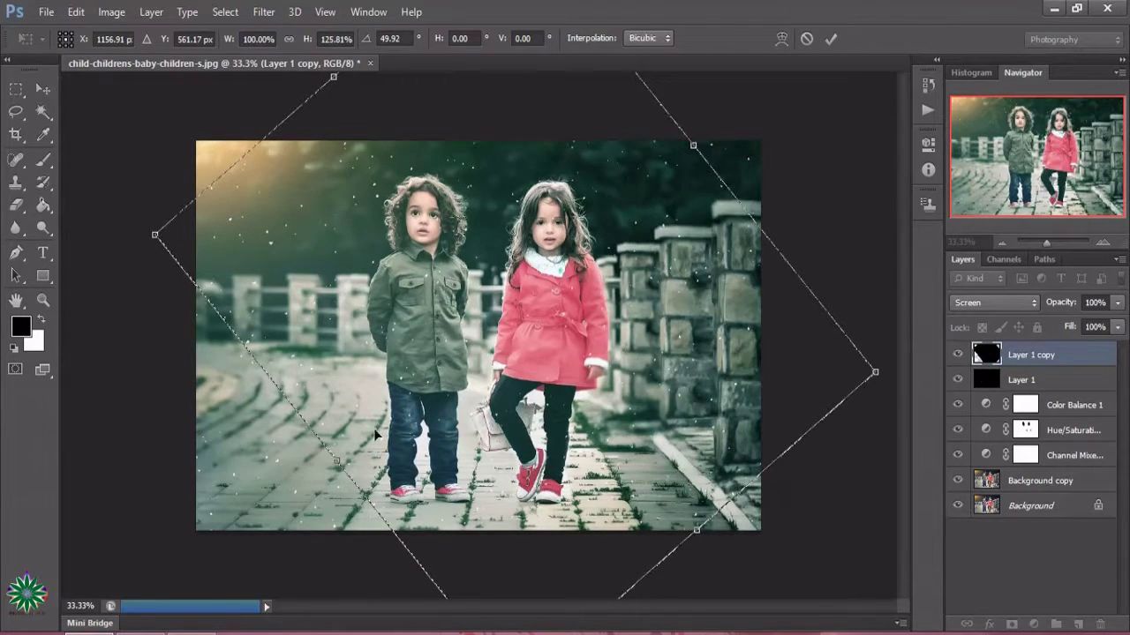
pyautogui.moveTo(277, 475); pyautogui.dragTo(254, 497)
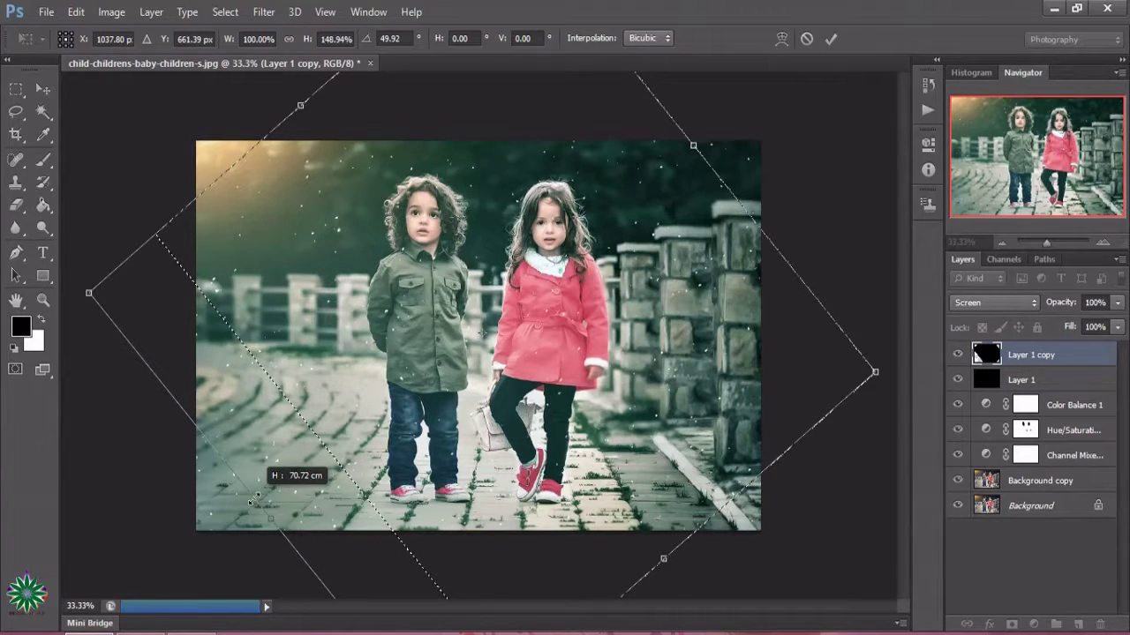
pyautogui.moveTo(254, 498); pyautogui.dragTo(255, 500)
pyautogui.click(834, 42)
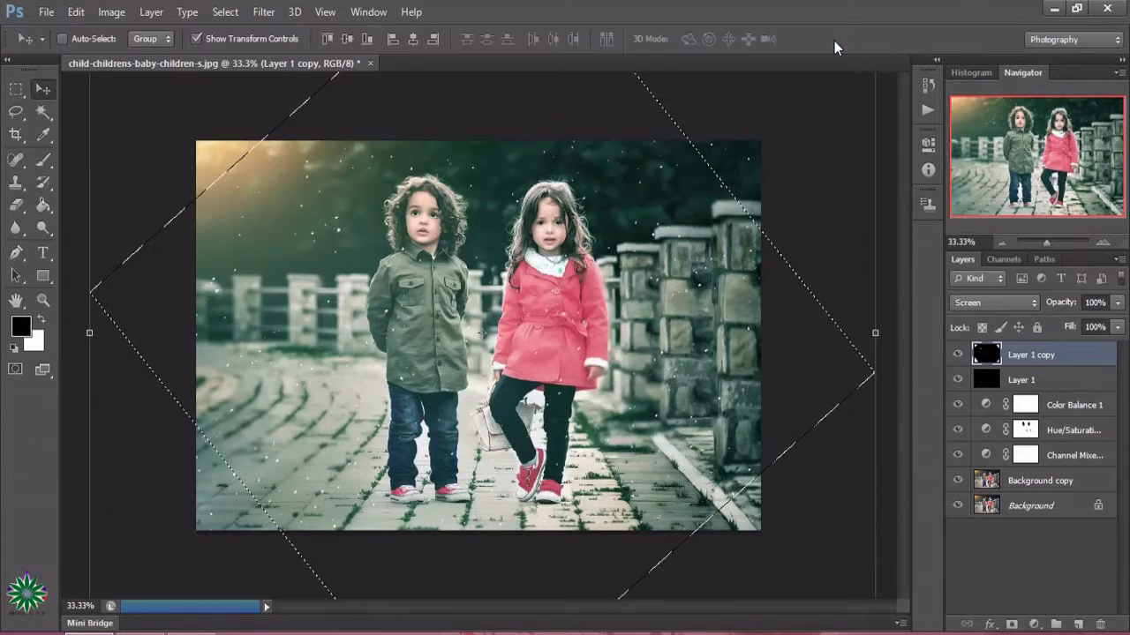
# - Duplicate Layer 1 copy as Layer 1 copy 2 and rotate it about 55°
pyautogui.rightClick(1077, 353)
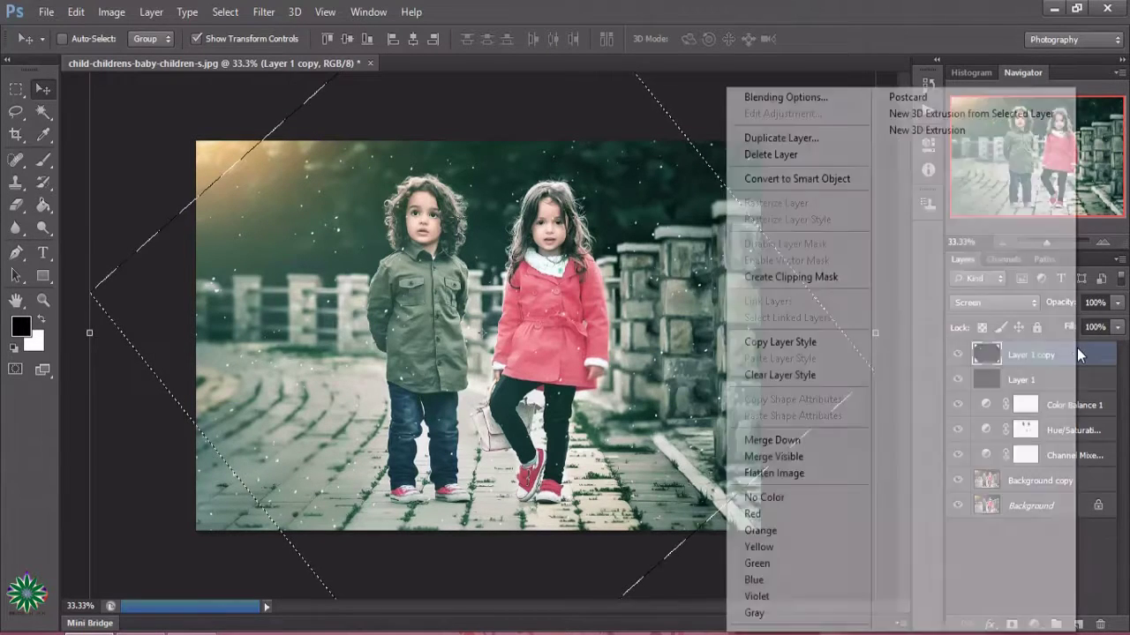
pyautogui.click(779, 140)
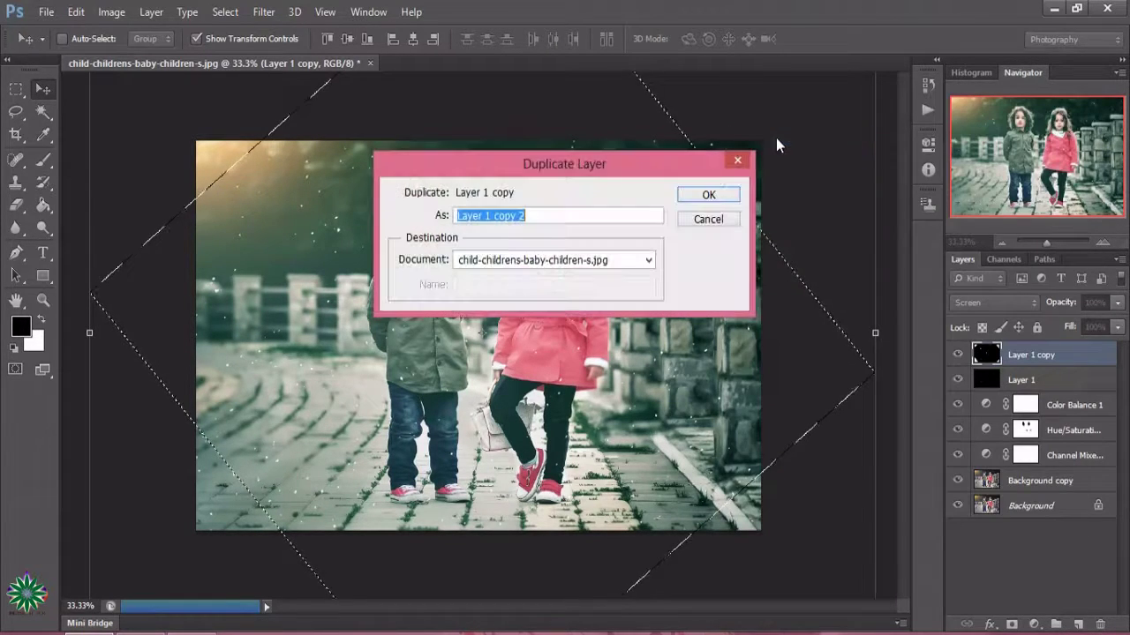
pyautogui.click(708, 195)
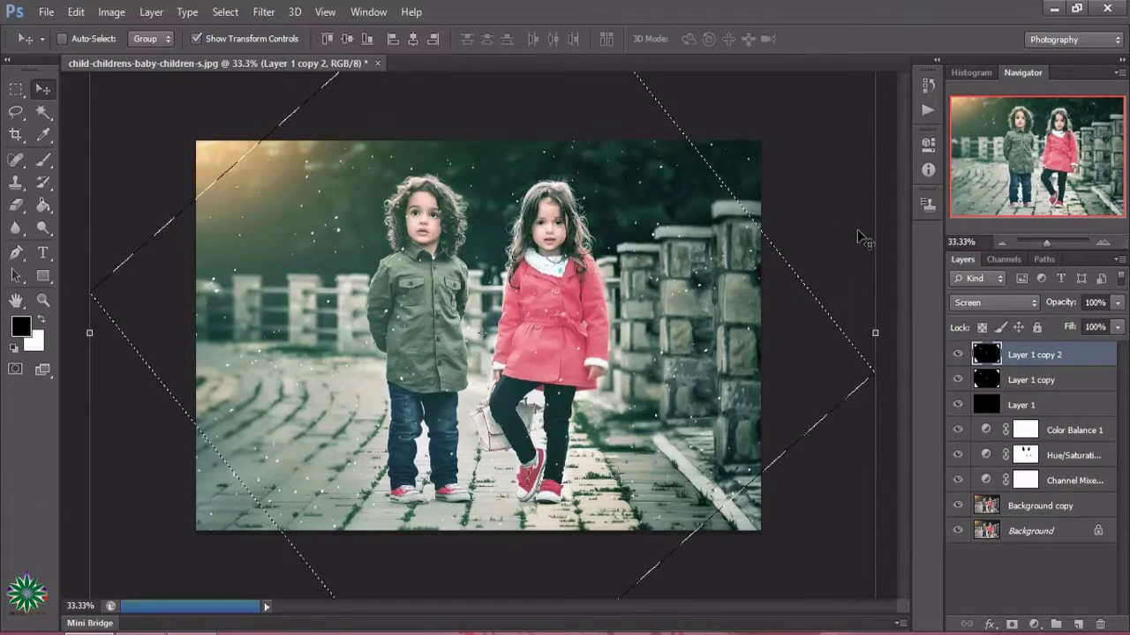
pyautogui.moveTo(848, 314)
pyautogui.mouseDown()
pyautogui.moveTo(742, 393)
pyautogui.moveTo(672, 503)
pyautogui.mouseUp()
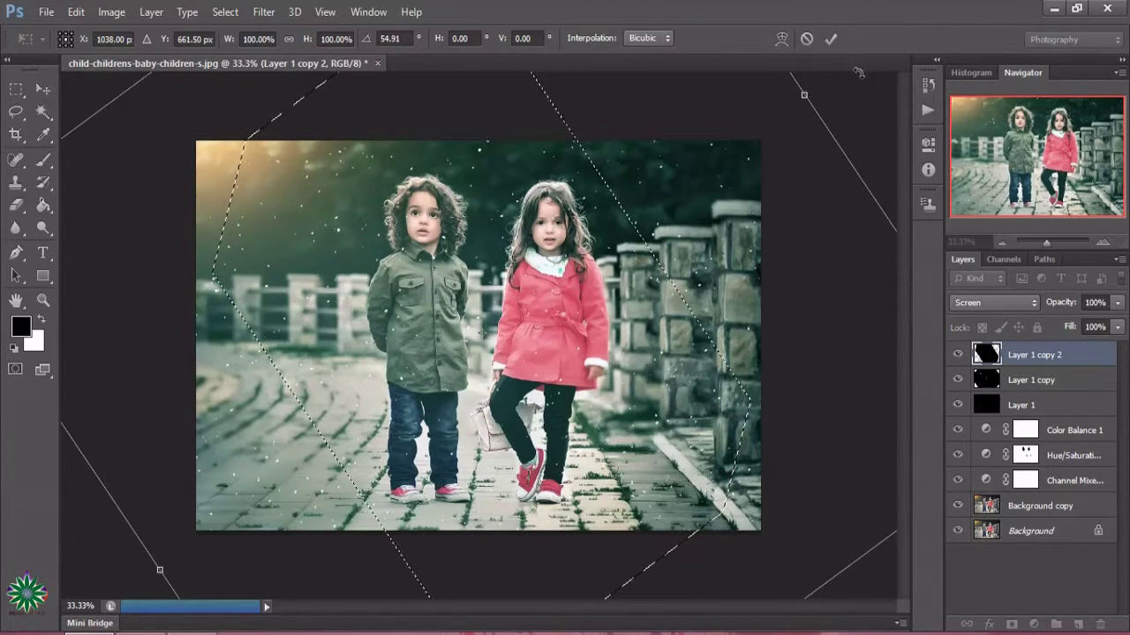
pyautogui.click(829, 39)
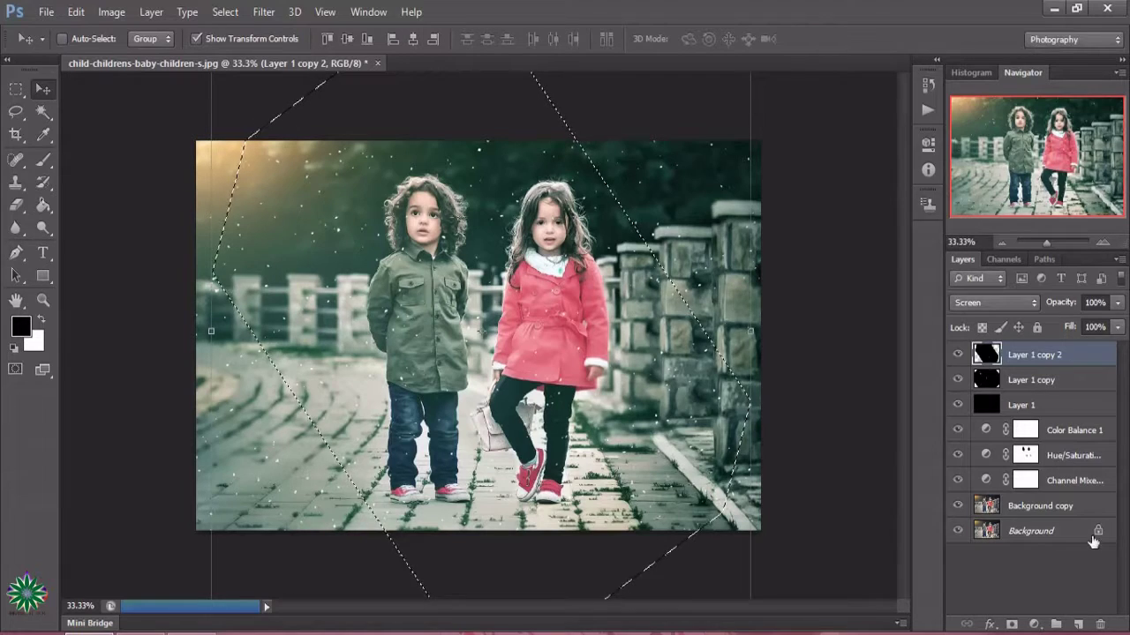
pyautogui.rightClick(1057, 362)
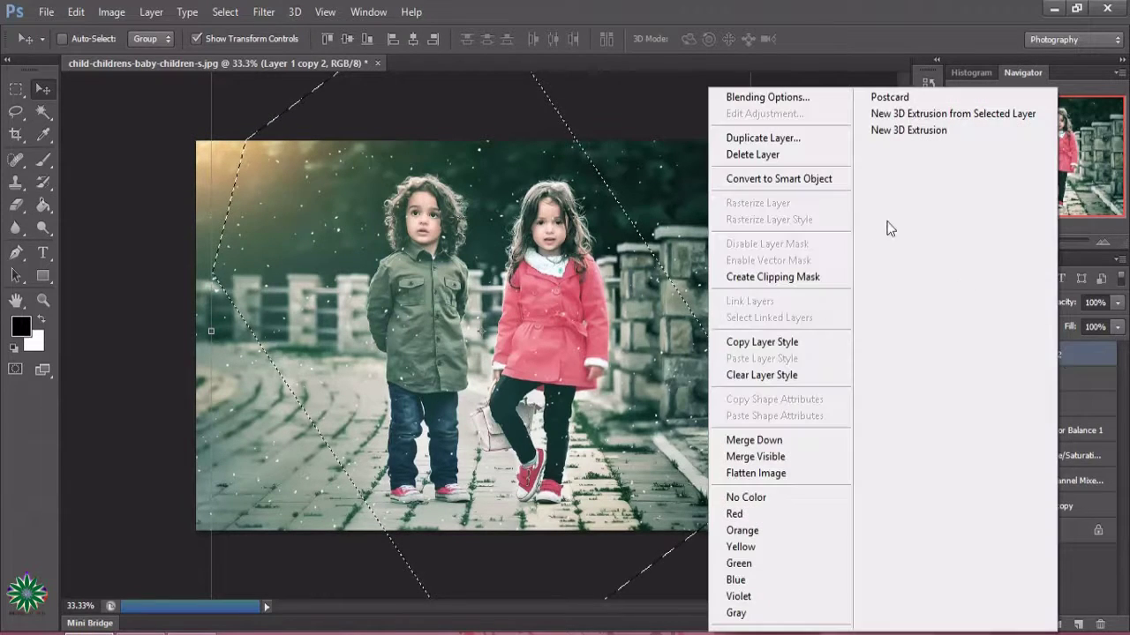
# - Create Layer 1 copy 3, rotated about 50°, stretched to 106.37% height and nudged right
pyautogui.click(797, 141)
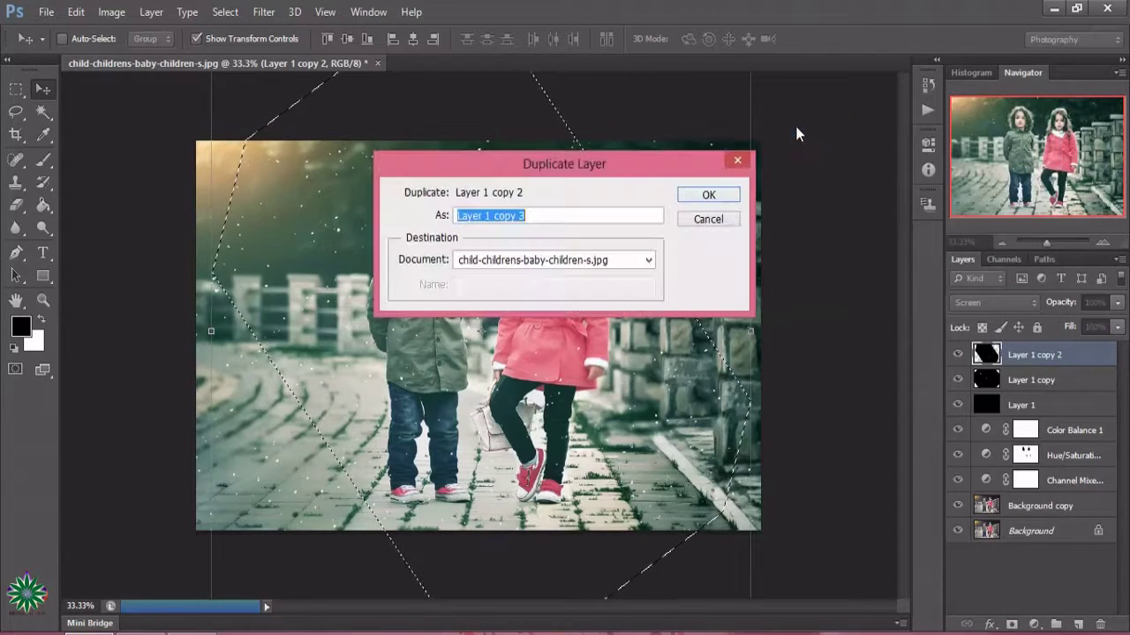
pyautogui.click(710, 195)
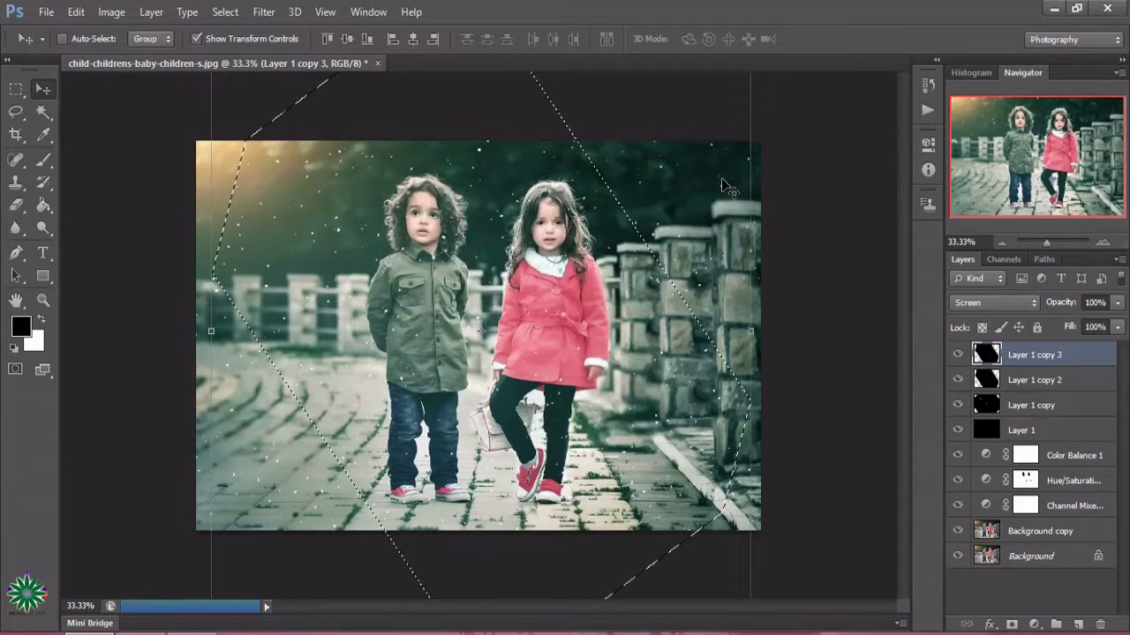
pyautogui.moveTo(765, 169); pyautogui.dragTo(800, 404)
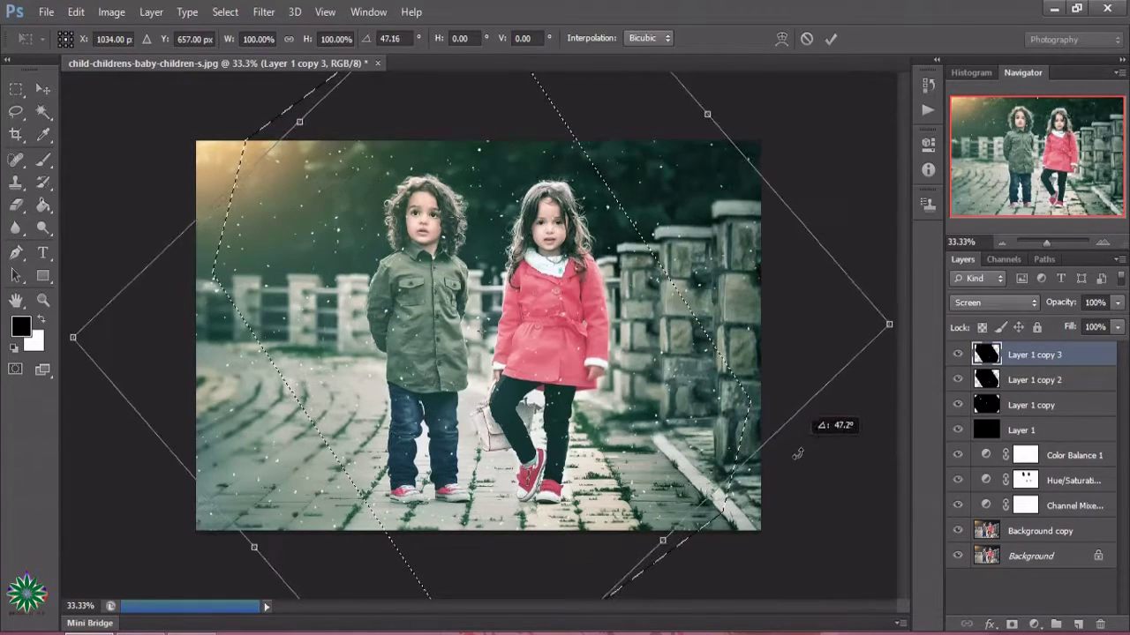
pyautogui.moveTo(799, 404); pyautogui.dragTo(795, 461)
pyautogui.moveTo(715, 123); pyautogui.dragTo(771, 127)
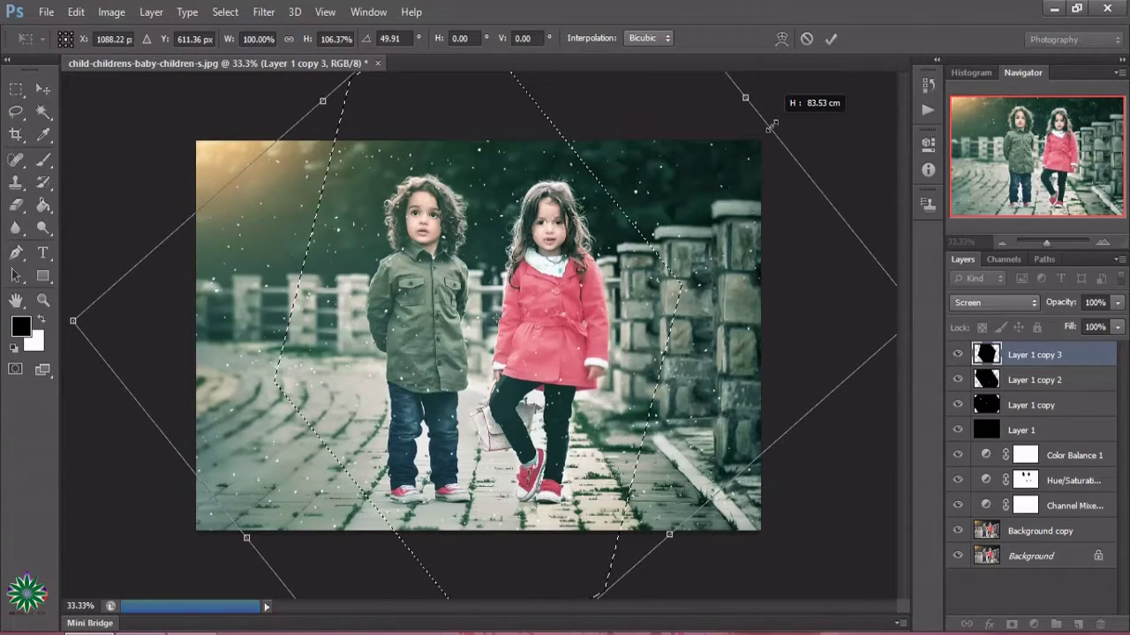
pyautogui.moveTo(626, 300)
pyautogui.mouseDown()
pyautogui.moveTo(656, 298)
pyautogui.moveTo(641, 296)
pyautogui.mouseUp()
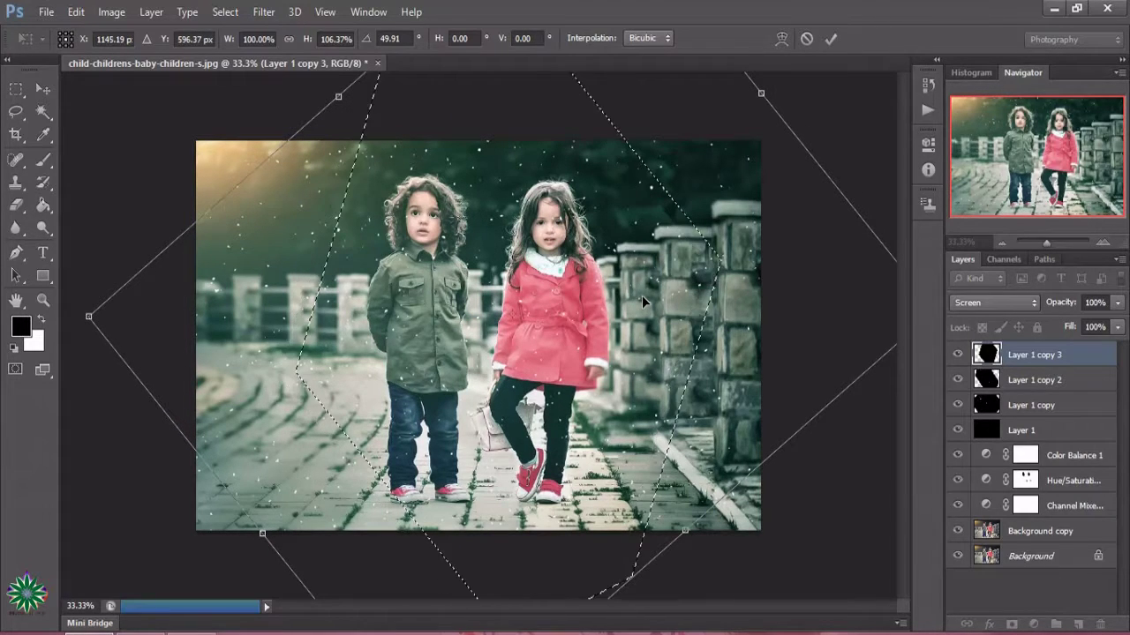
pyautogui.click(829, 39)
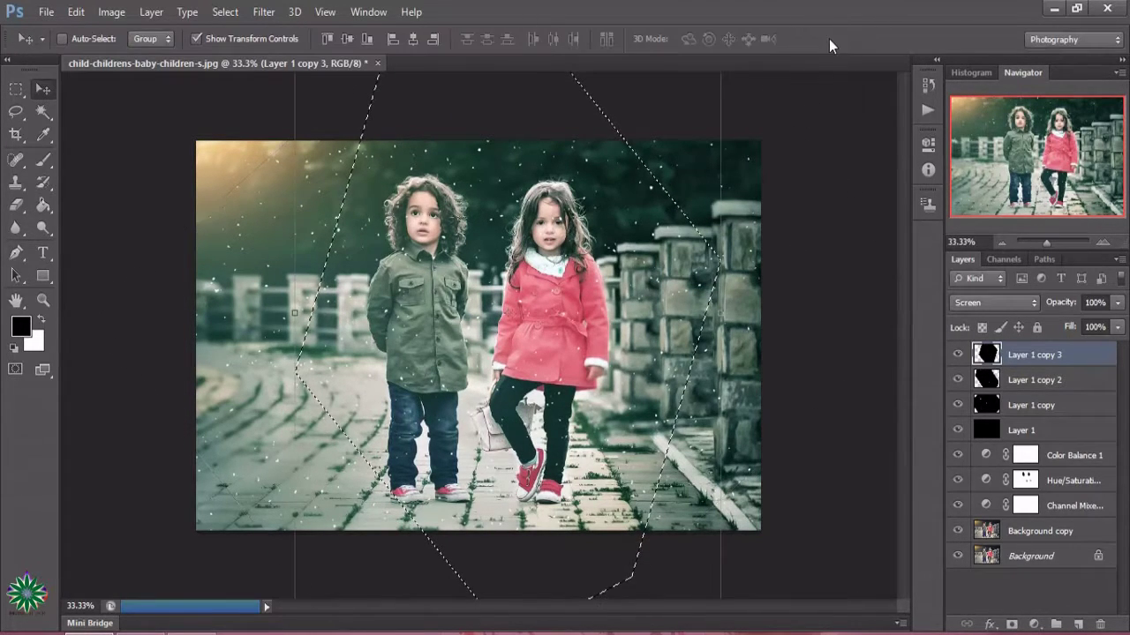
# - Duplicate Layer 1 copy 3 as Layer 1 copy 4, rotated 54.88° and stretched to 117.38% height
pyautogui.rightClick(1038, 355)
pyautogui.click(788, 135)
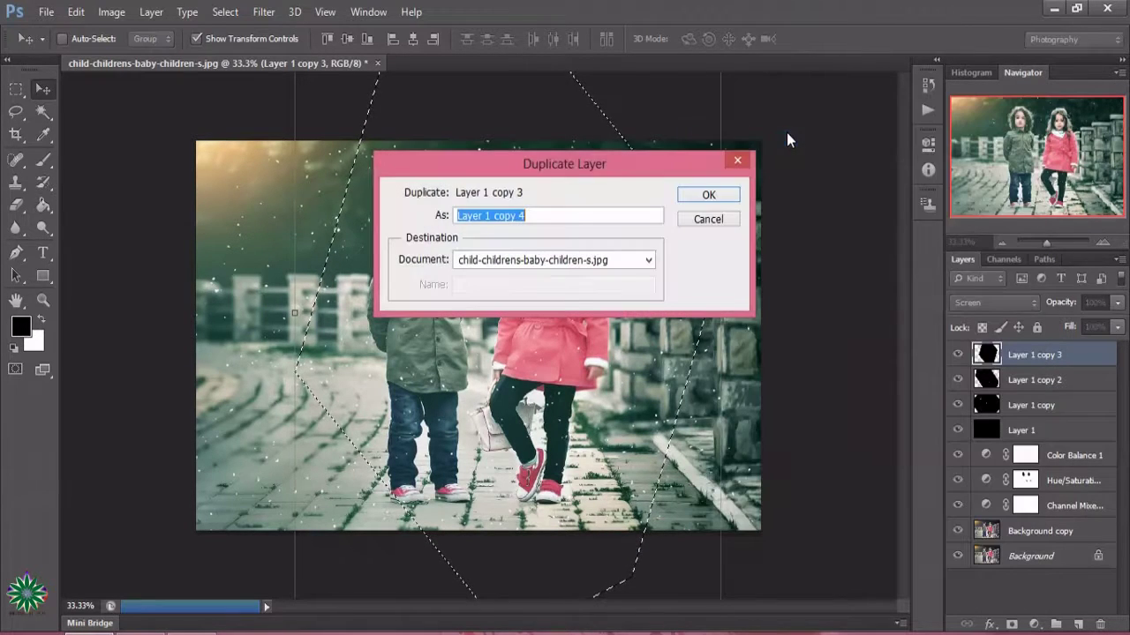
pyautogui.click(710, 195)
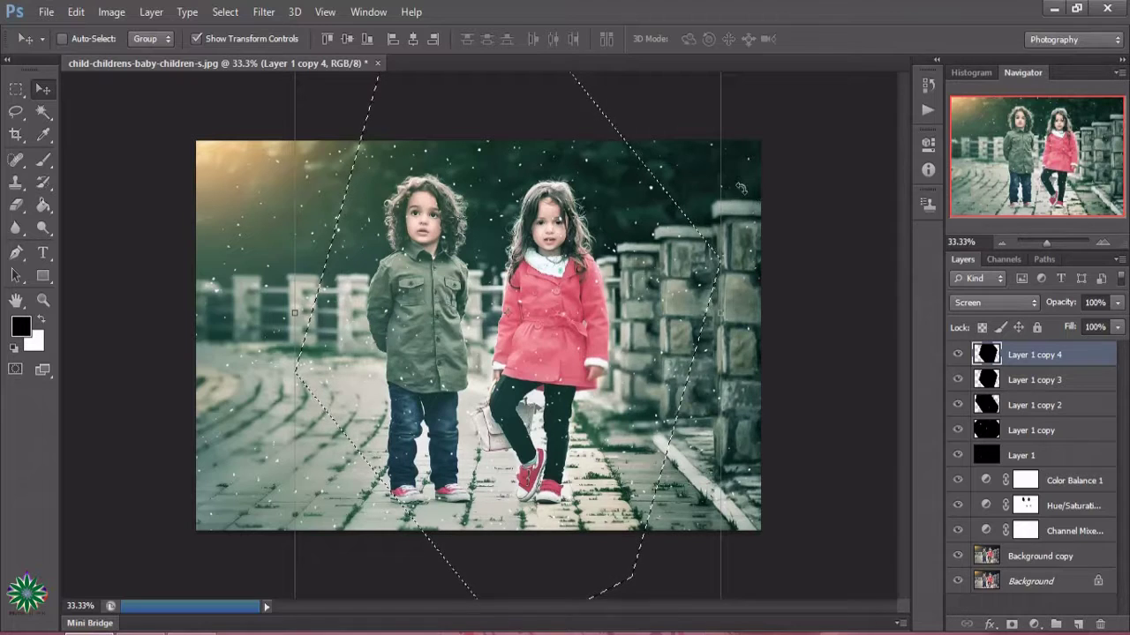
pyautogui.moveTo(741, 190)
pyautogui.mouseDown()
pyautogui.moveTo(755, 320)
pyautogui.moveTo(739, 441)
pyautogui.mouseUp()
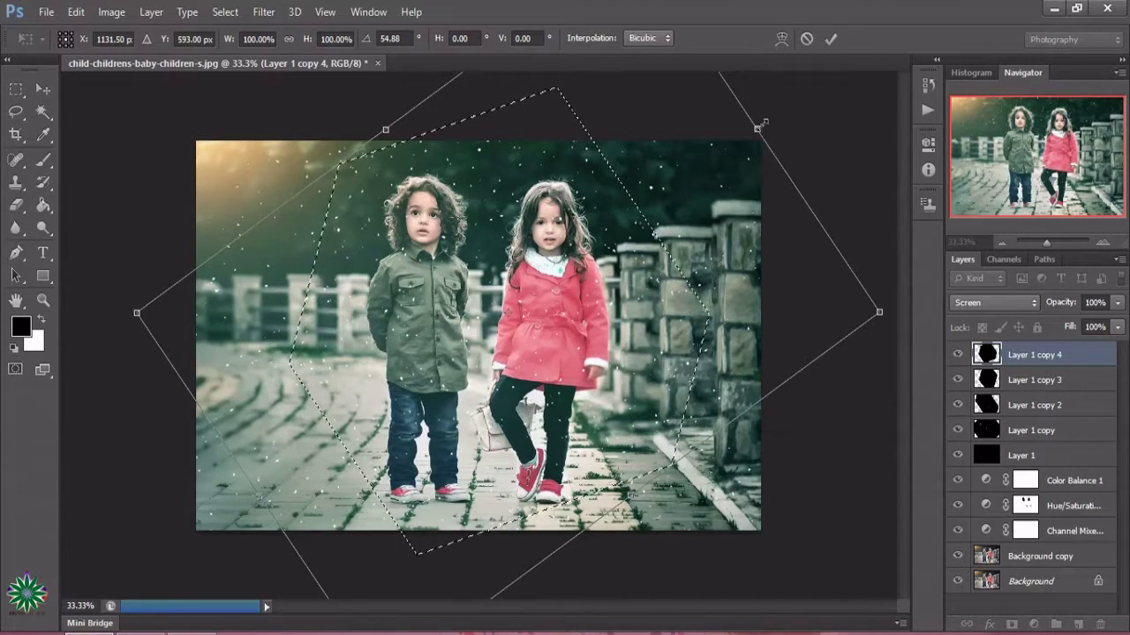
pyautogui.moveTo(756, 129); pyautogui.dragTo(826, 123)
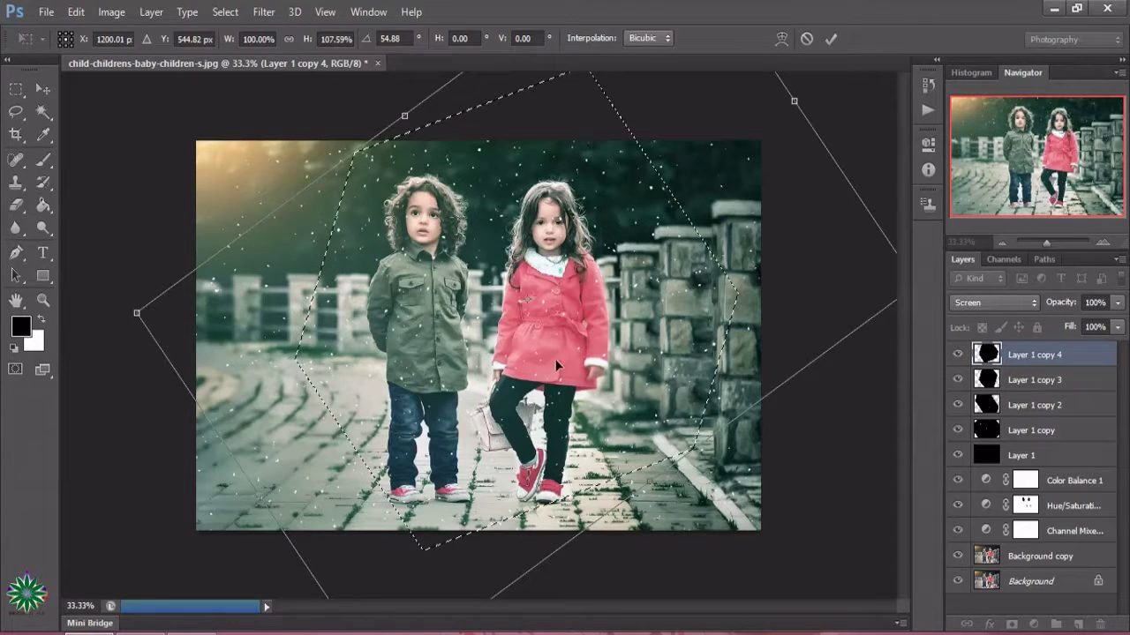
pyautogui.moveTo(261, 494); pyautogui.dragTo(202, 510)
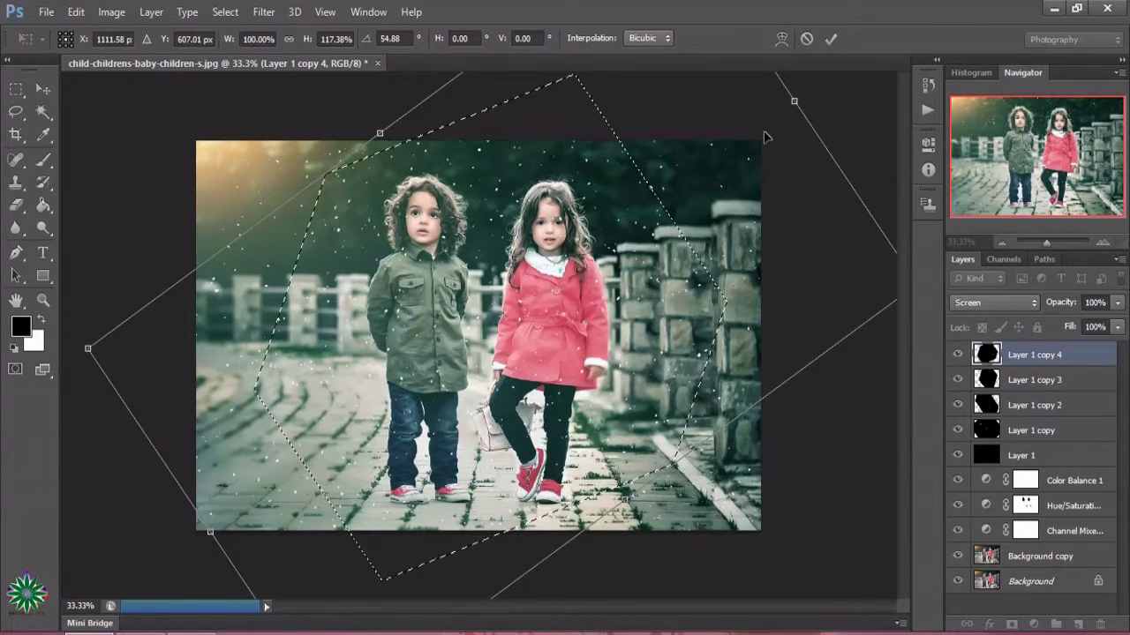
pyautogui.click(822, 39)
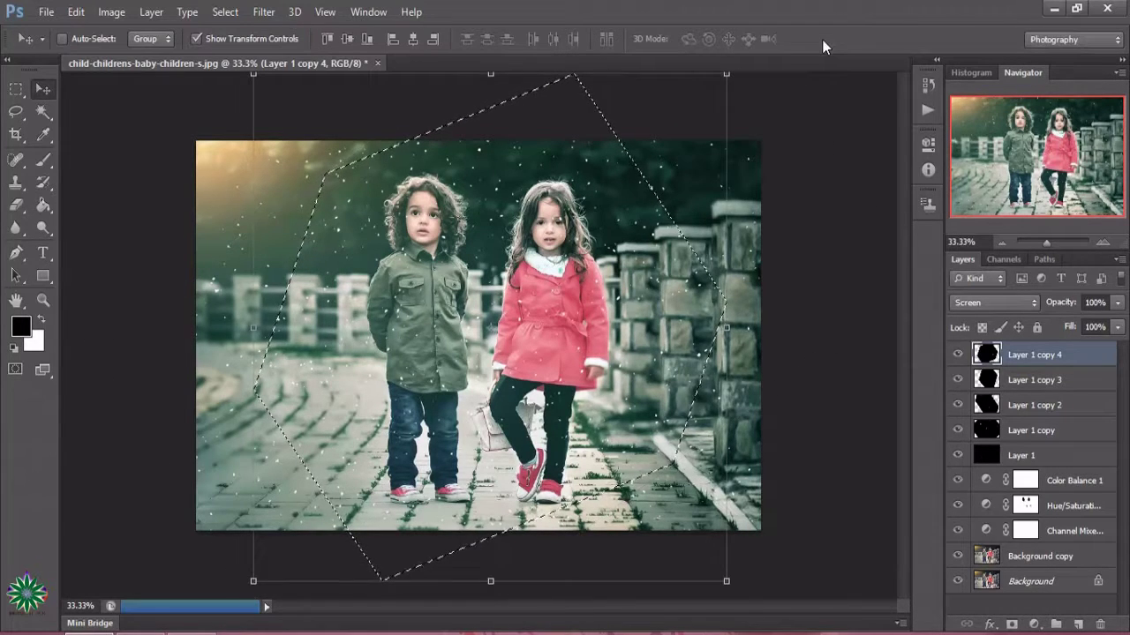
# - Apply a Motion Blur of angle 59° and distance 12 pixels to Layer 1 copy
pyautogui.click(1038, 434)
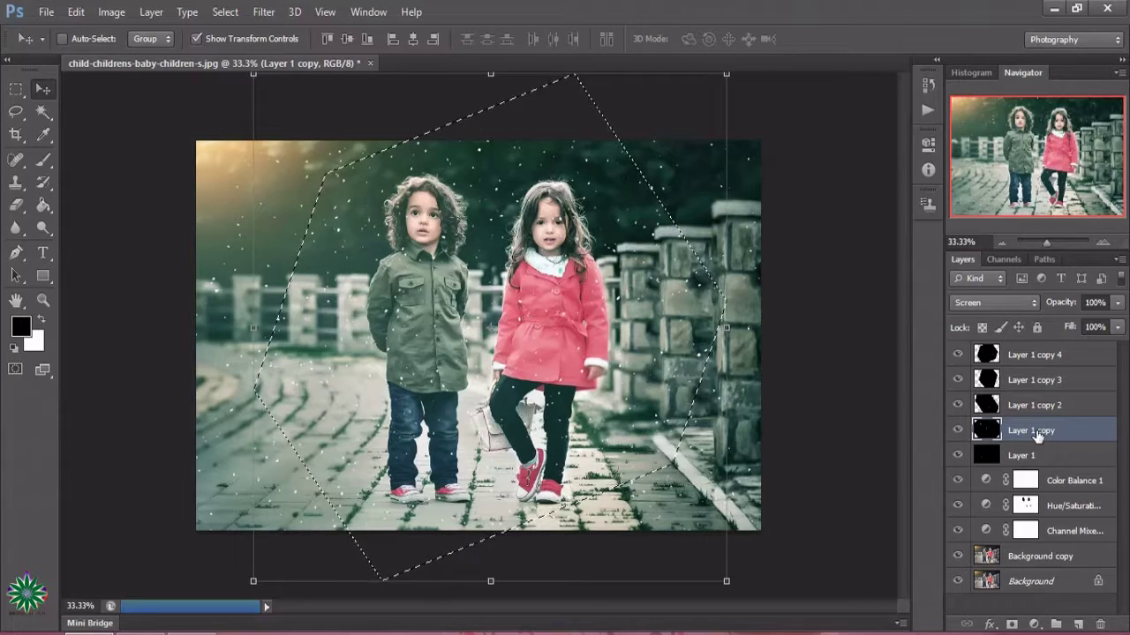
pyautogui.click(262, 12)
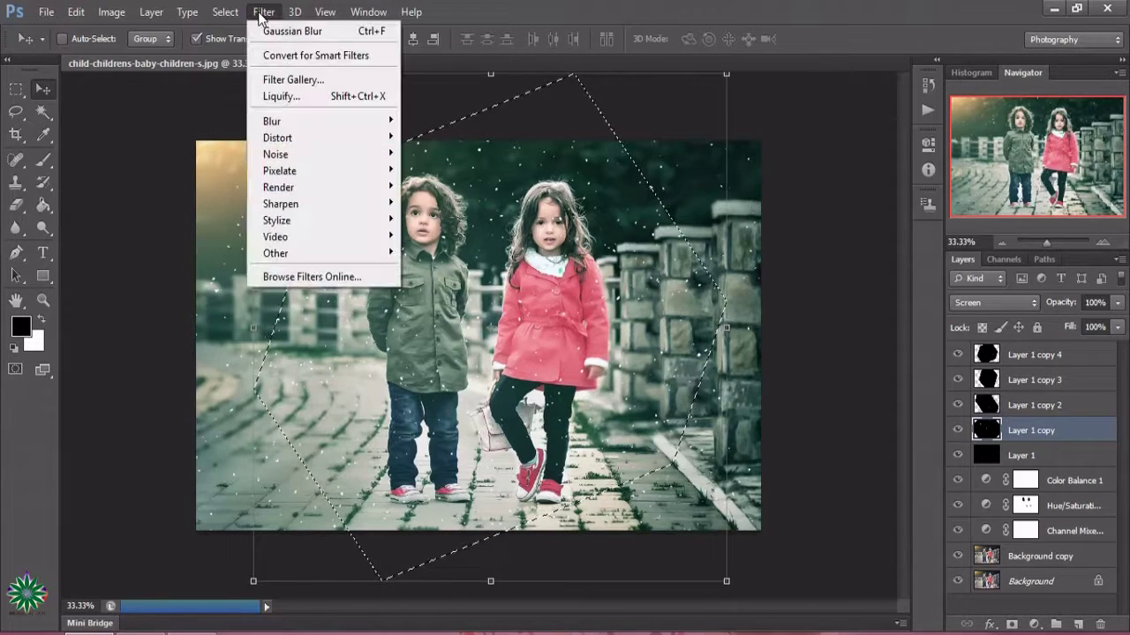
pyautogui.moveTo(272, 121)
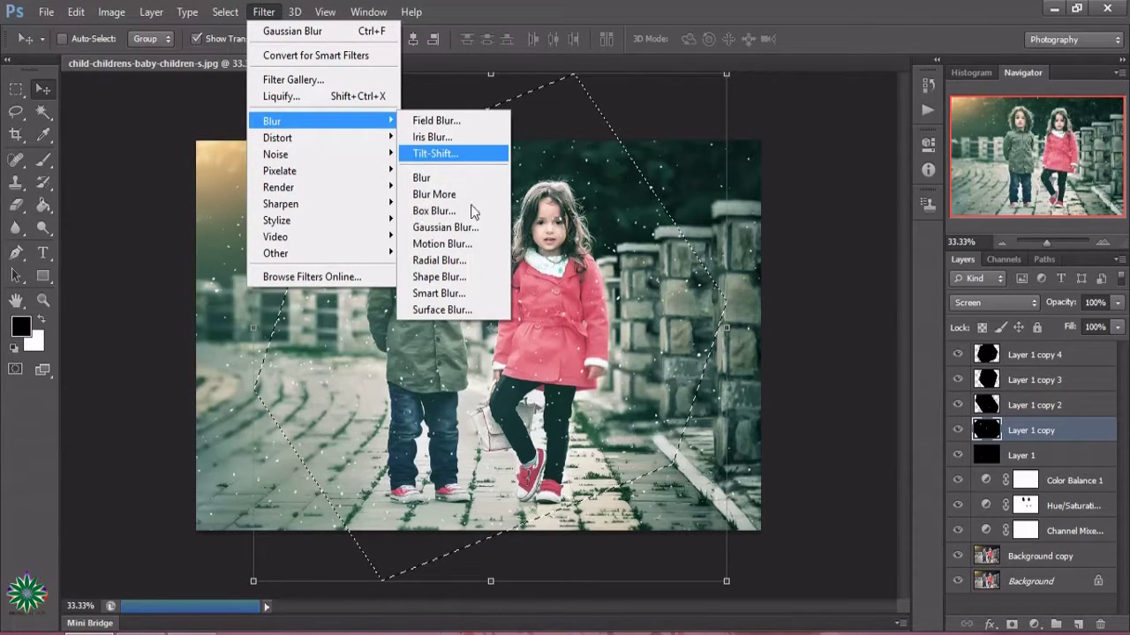
pyautogui.click(465, 245)
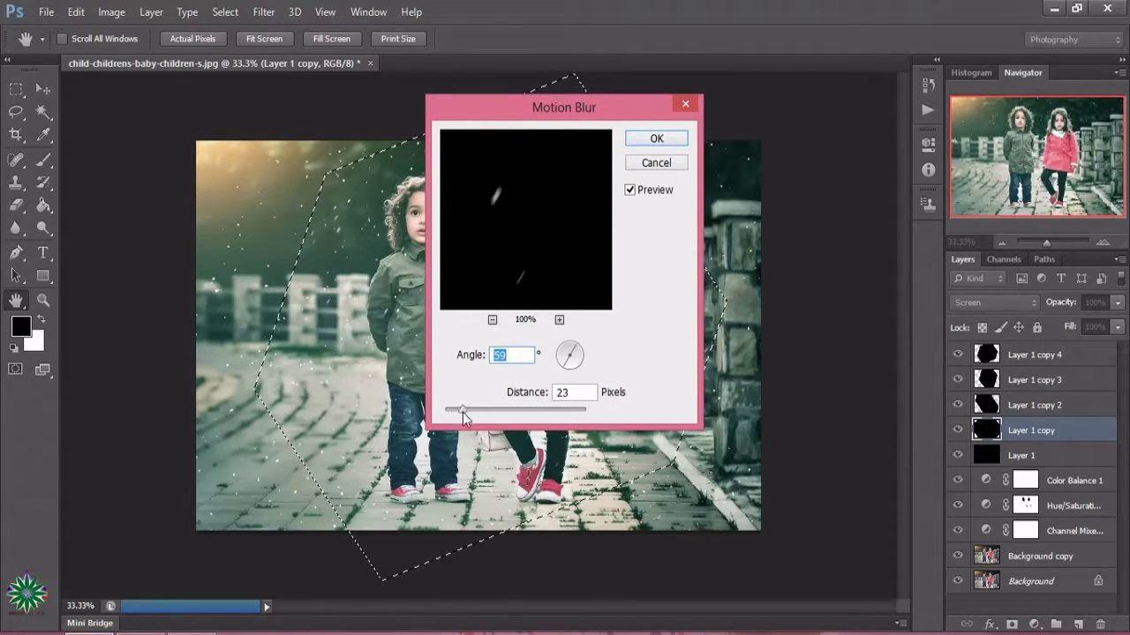
pyautogui.moveTo(495, 408); pyautogui.dragTo(469, 419)
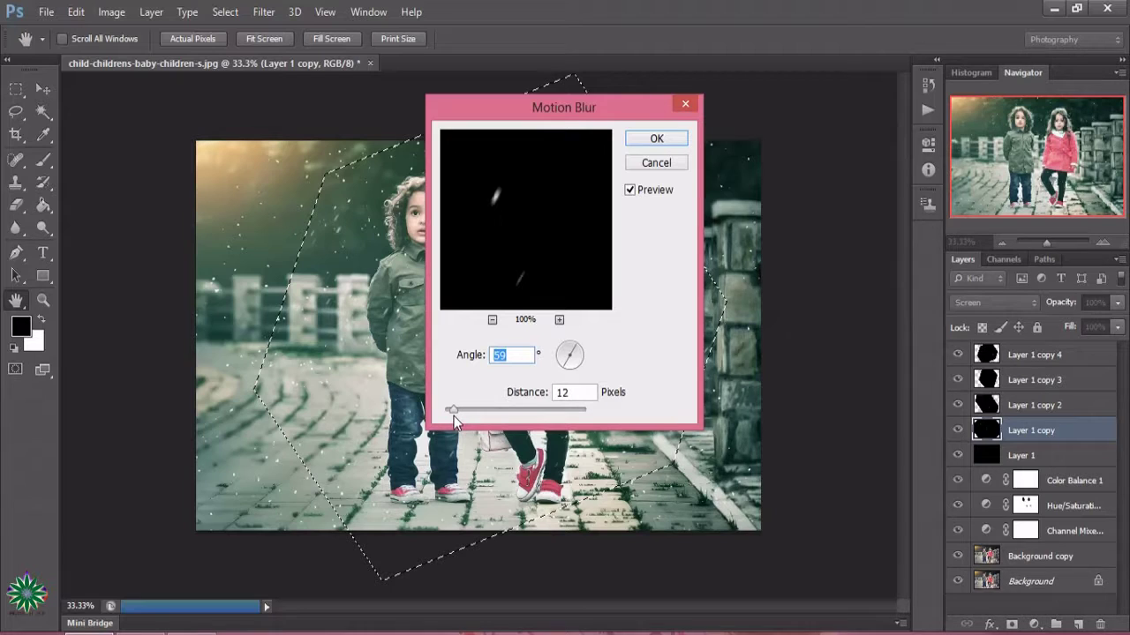
pyautogui.press('Tab')
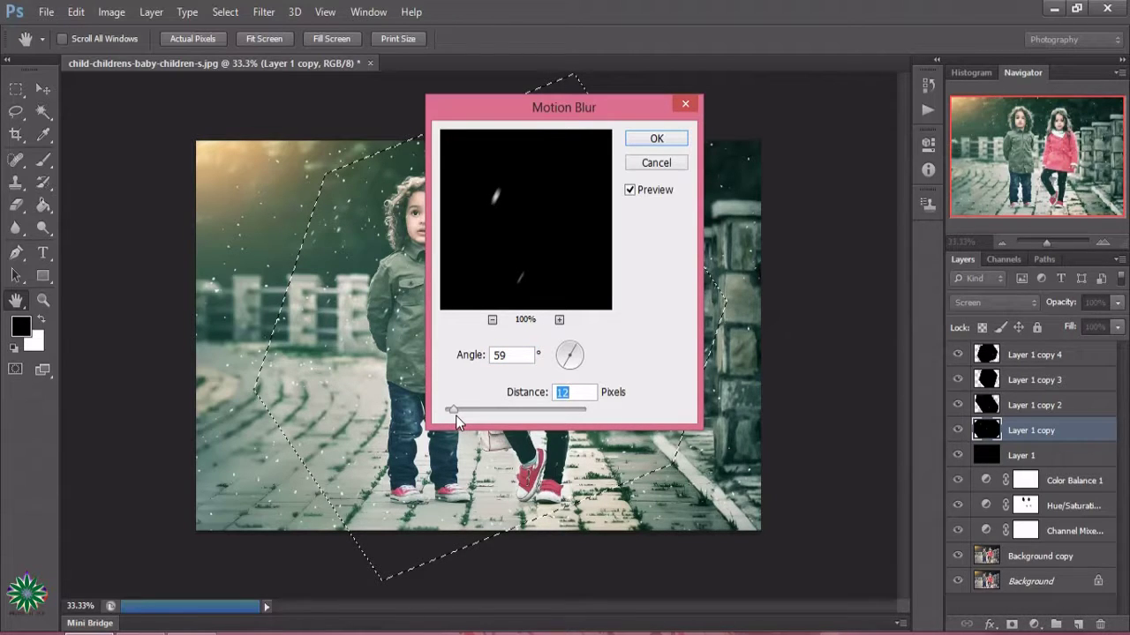
pyautogui.click(659, 141)
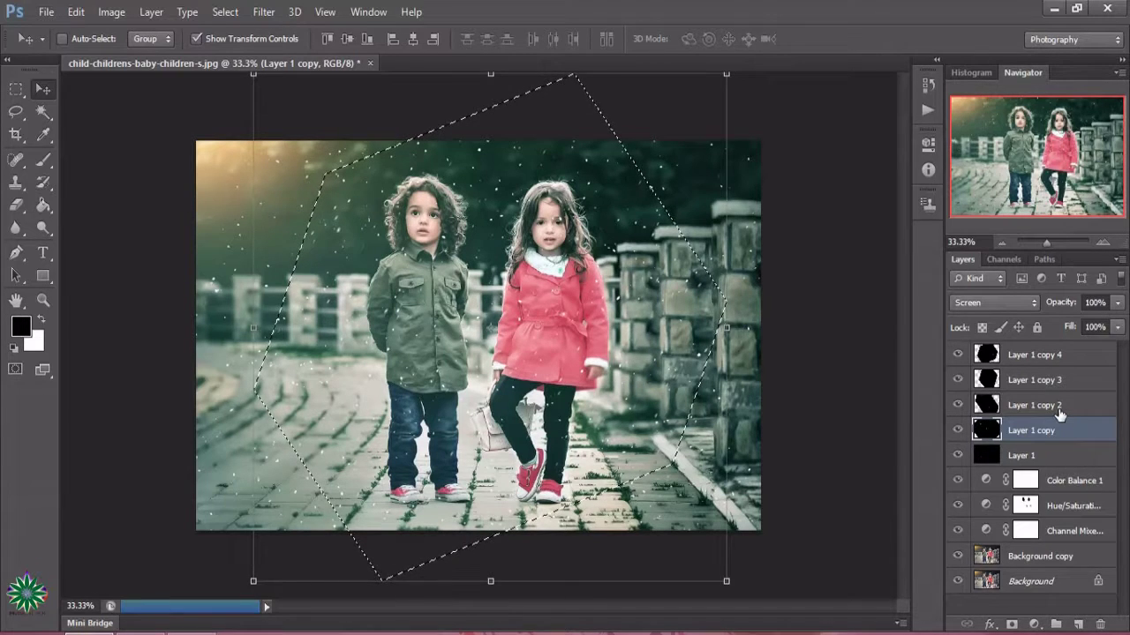
pyautogui.click(1056, 408)
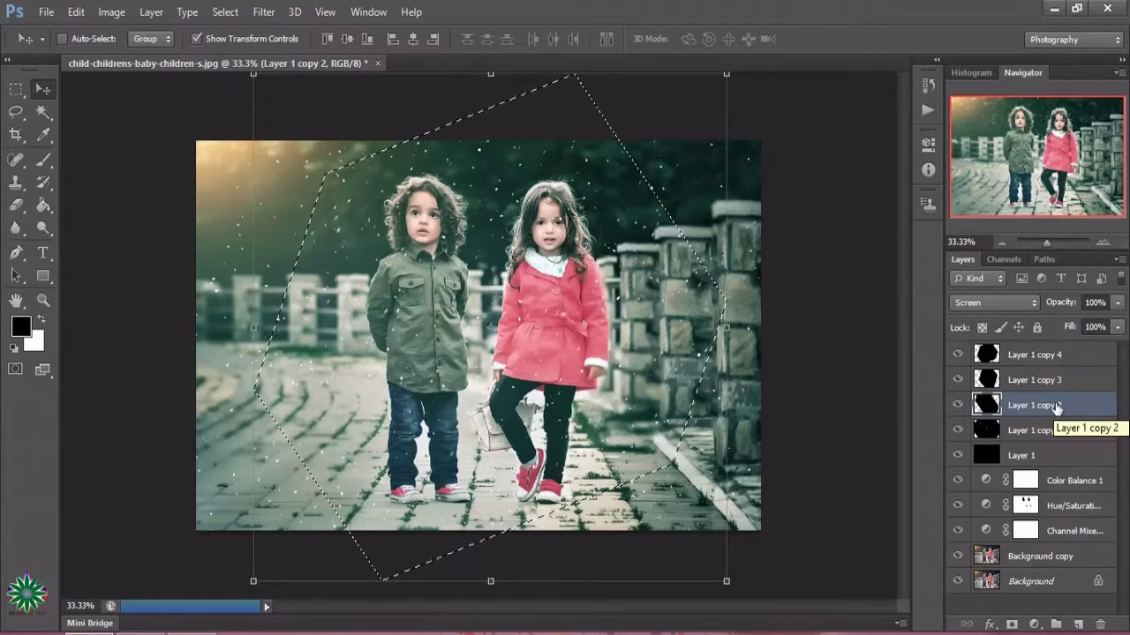
# - Apply the same 59°, 12-pixel Motion Blur to Layer 1 copy 2
pyautogui.click(260, 12)
pyautogui.moveTo(300, 121)
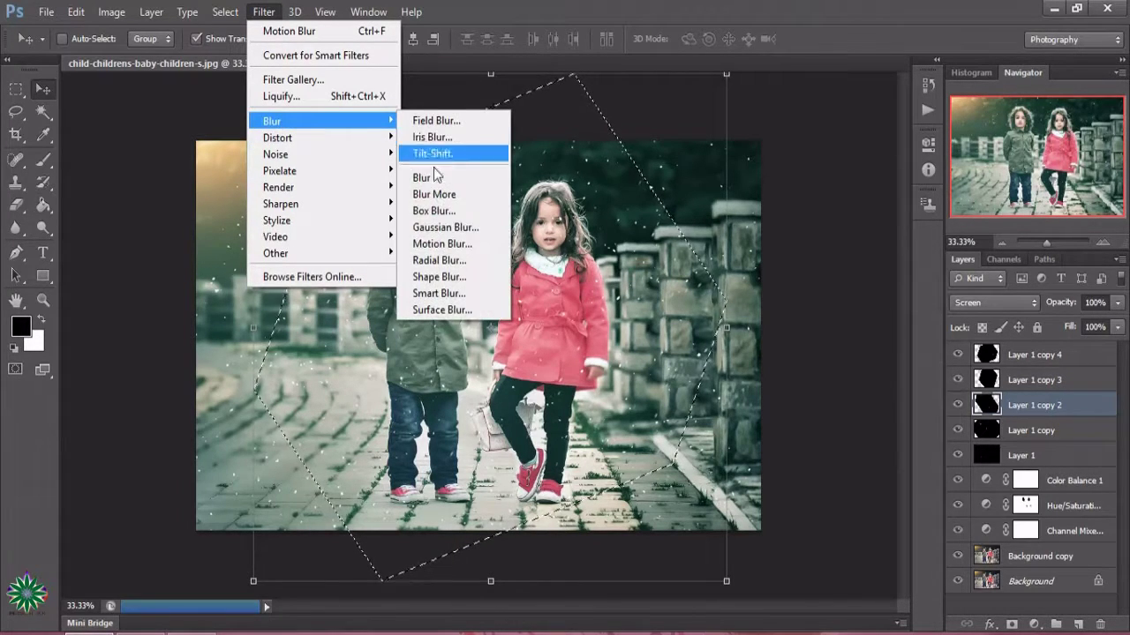
pyautogui.click(443, 244)
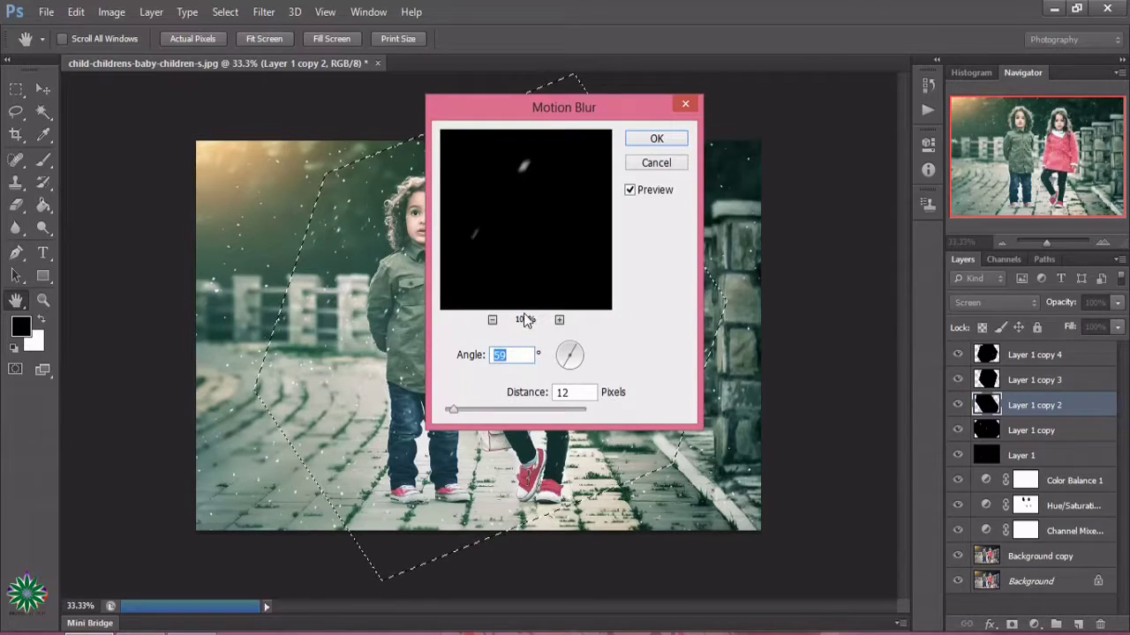
pyautogui.click(654, 140)
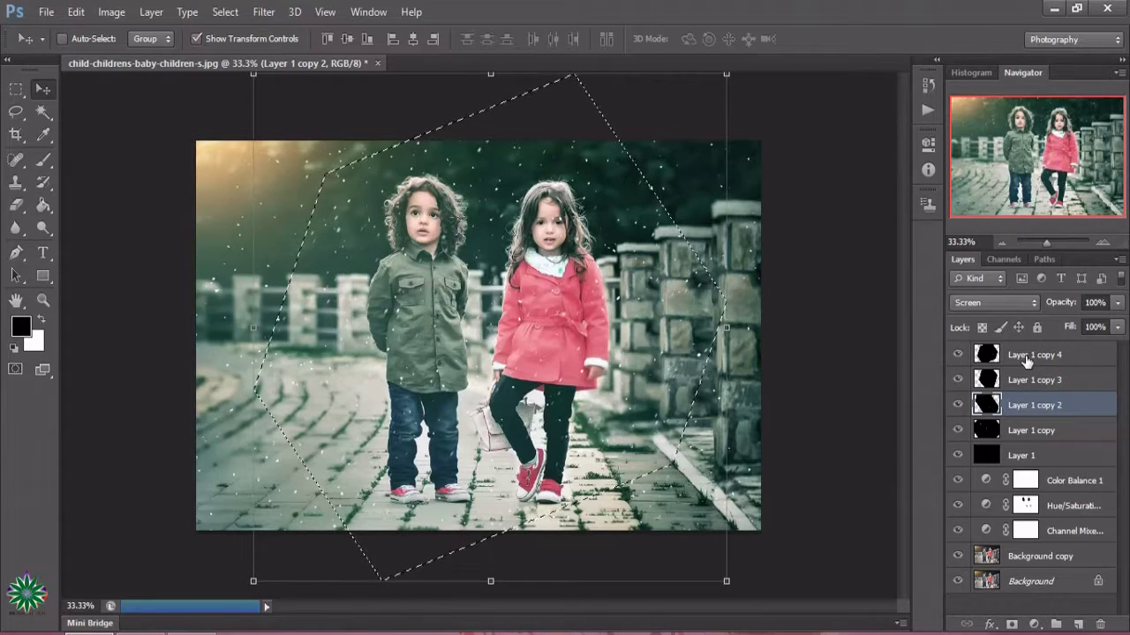
# - Select Layer 1 copy 4 and bring up Motion Blur with the same 59°, 12-pixel settings
pyautogui.click(1025, 359)
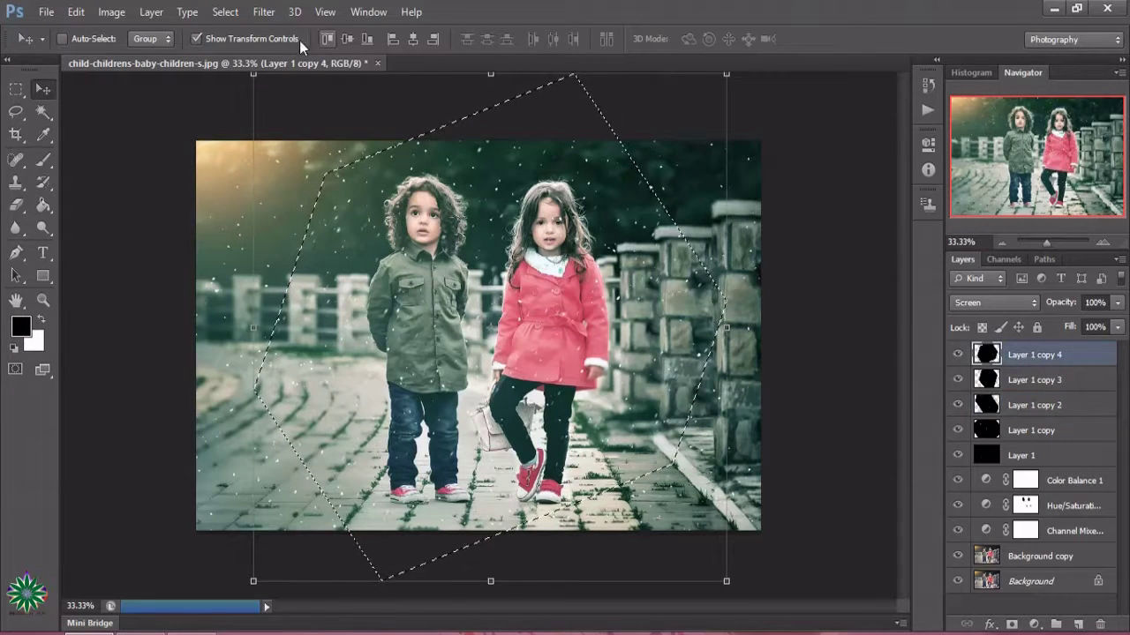
pyautogui.click(263, 12)
pyautogui.moveTo(277, 138)
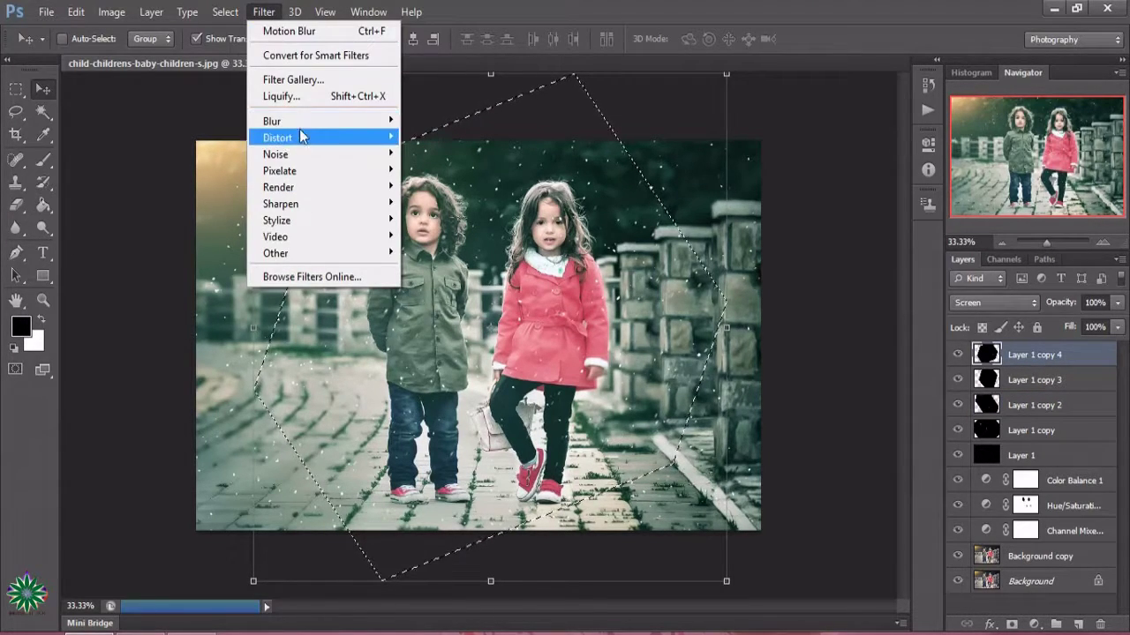
pyautogui.click(441, 244)
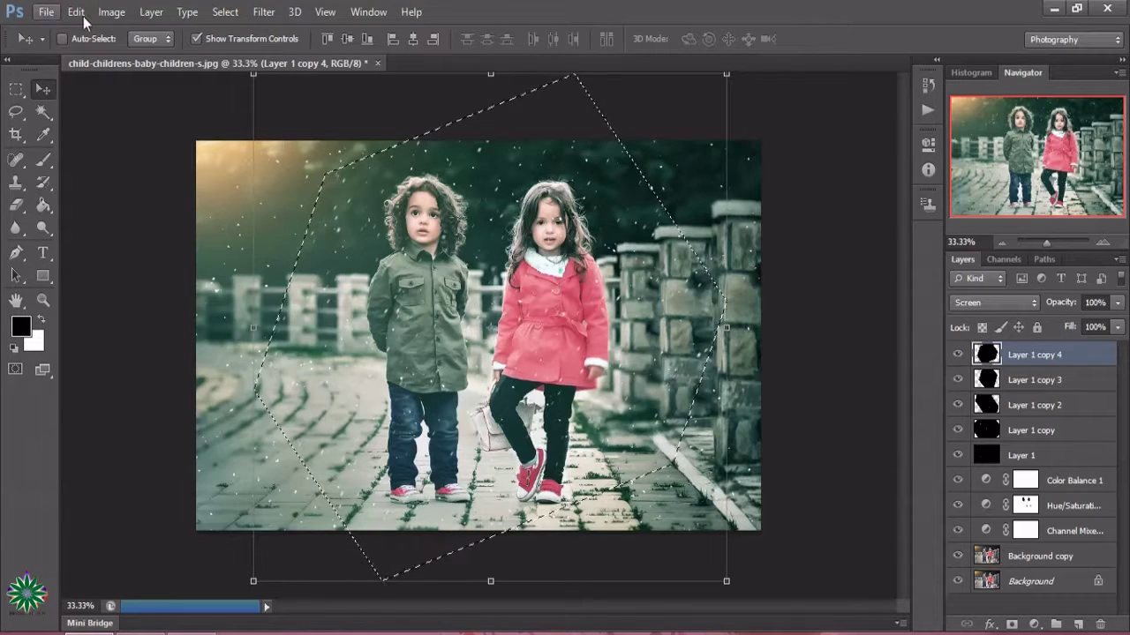
pyautogui.hotkey('ctrl', 'd')
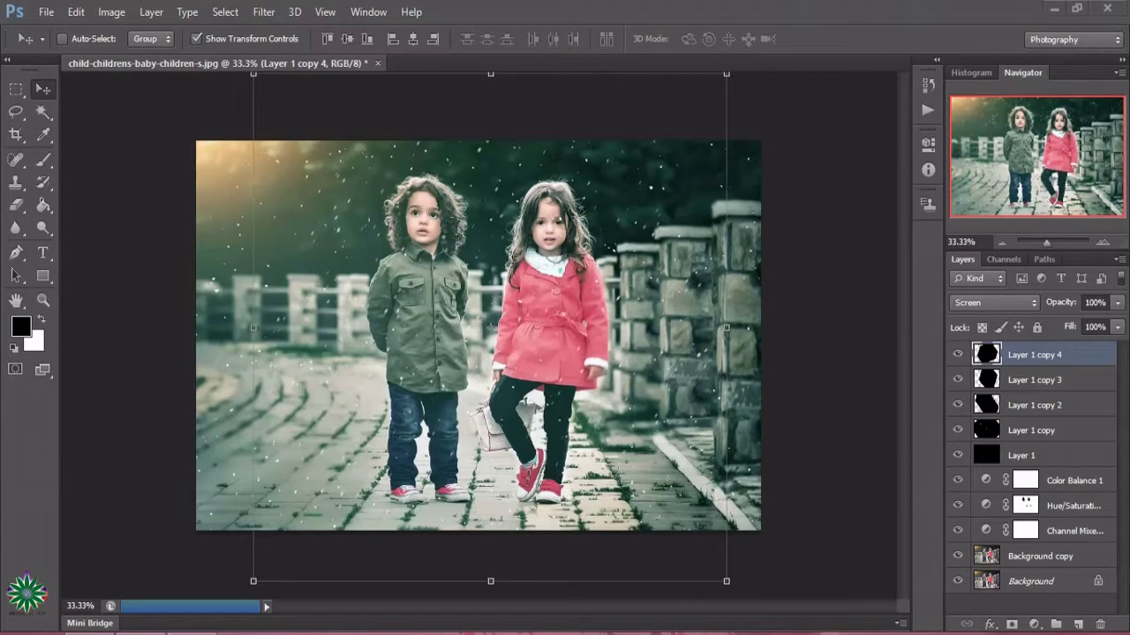
pyautogui.hotkey('ctrl', 'shift', 'd')
pyautogui.click(958, 357)
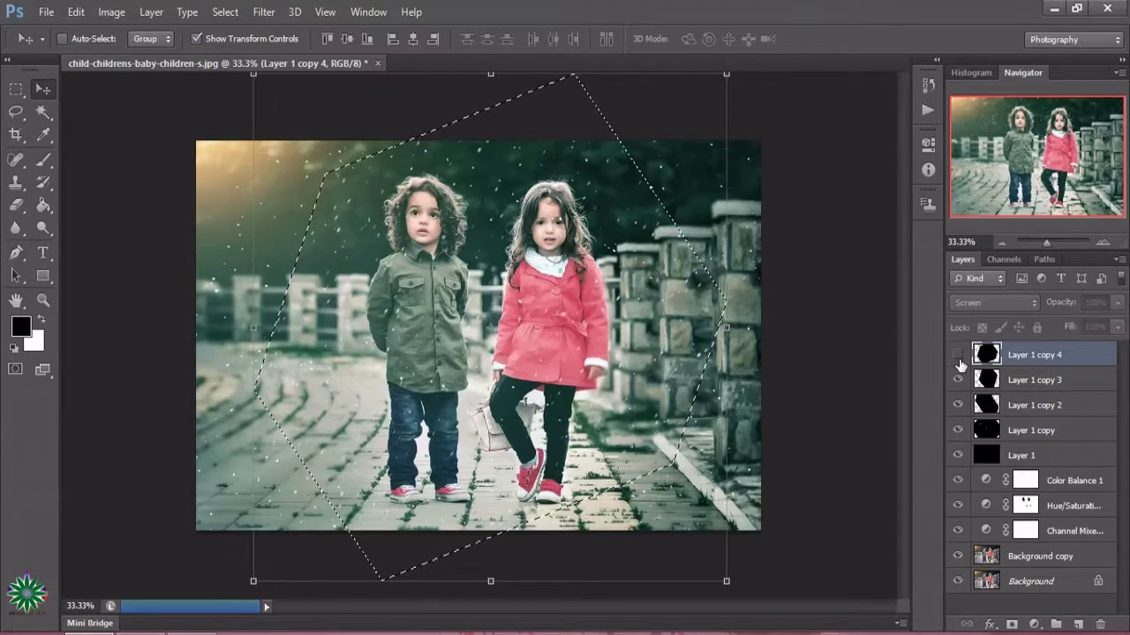
pyautogui.click(957, 356)
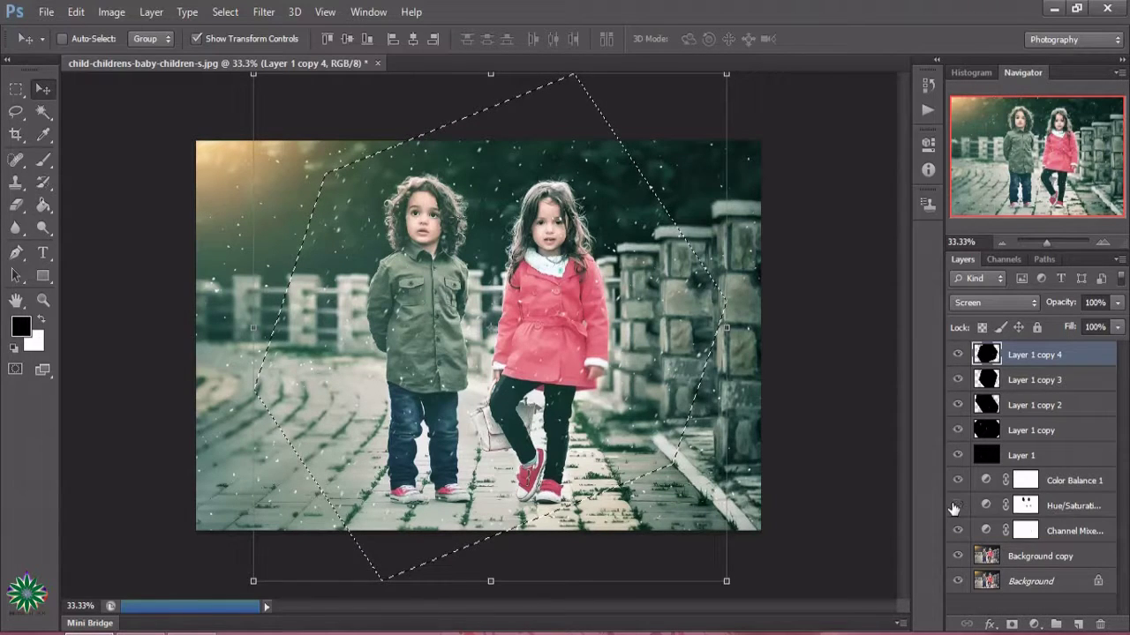
pyautogui.click(956, 530)
pyautogui.click(956, 530)
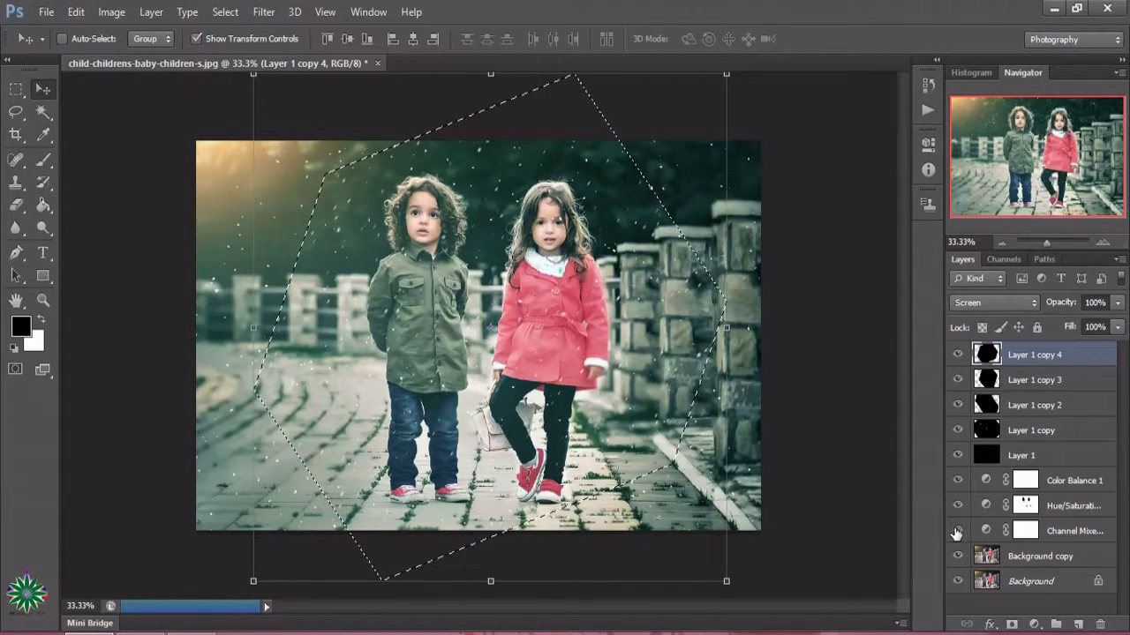
pyautogui.click(958, 480)
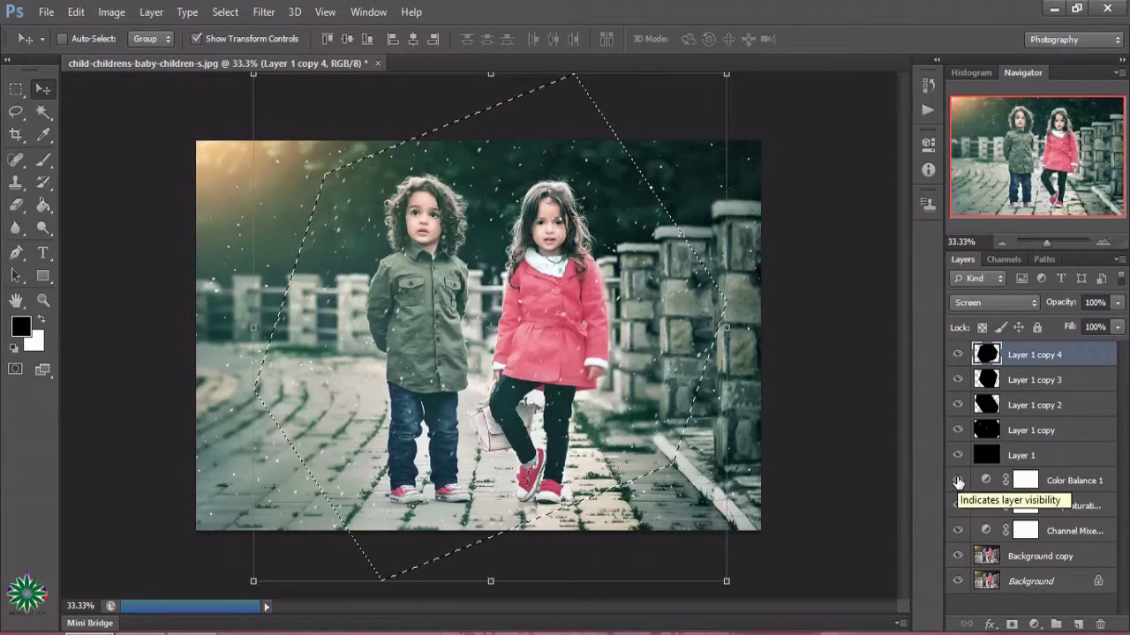
pyautogui.click(957, 480)
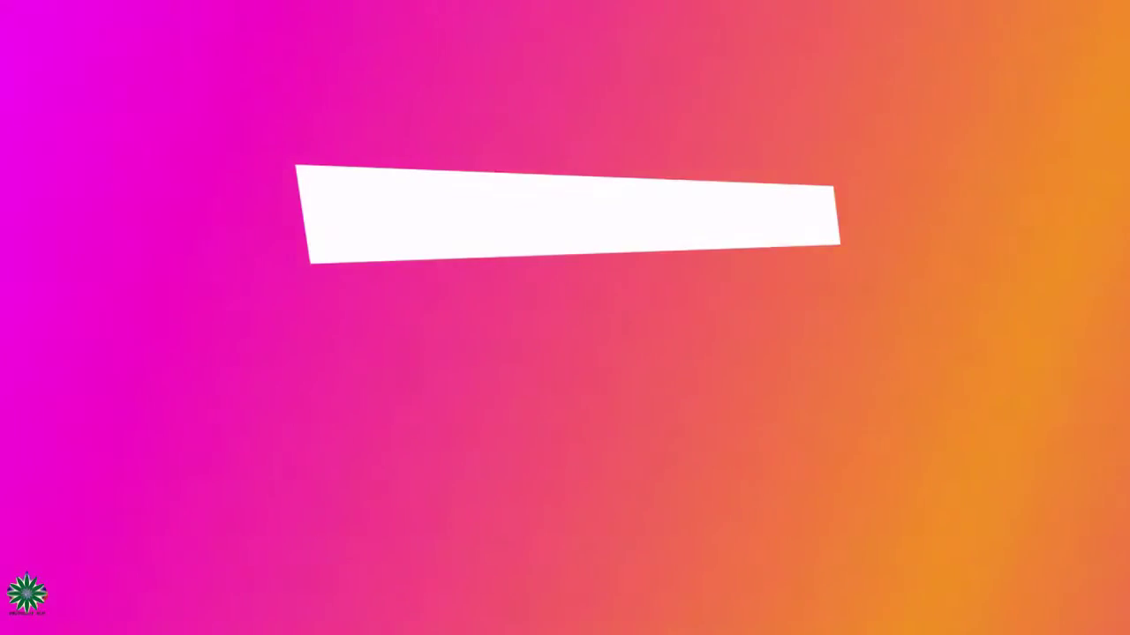